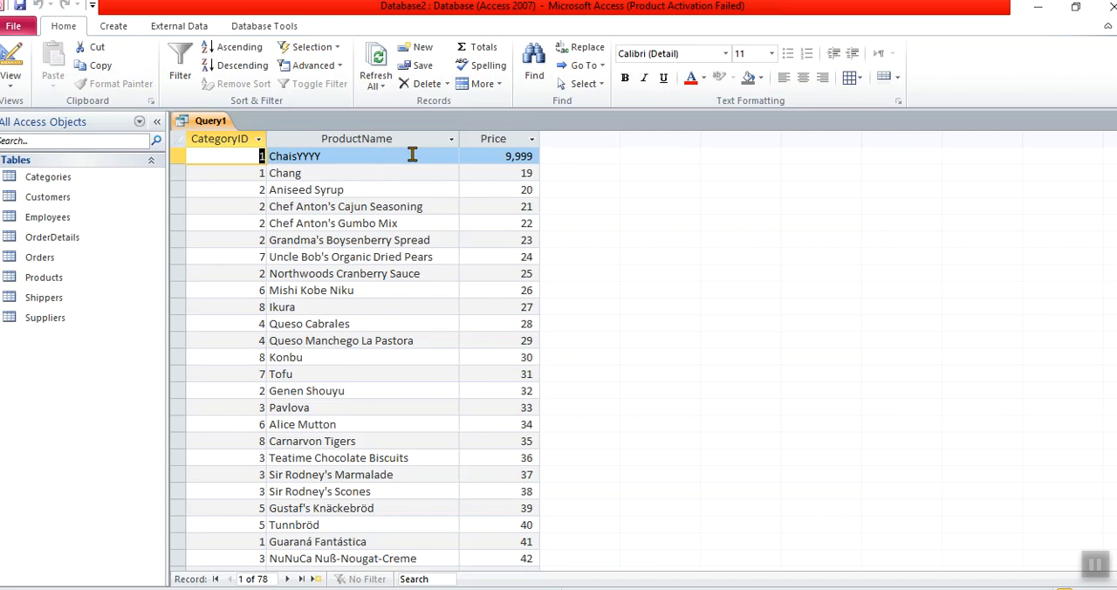
- Sort the query by CategoryID in ascending order and run it
left_click(12, 66)
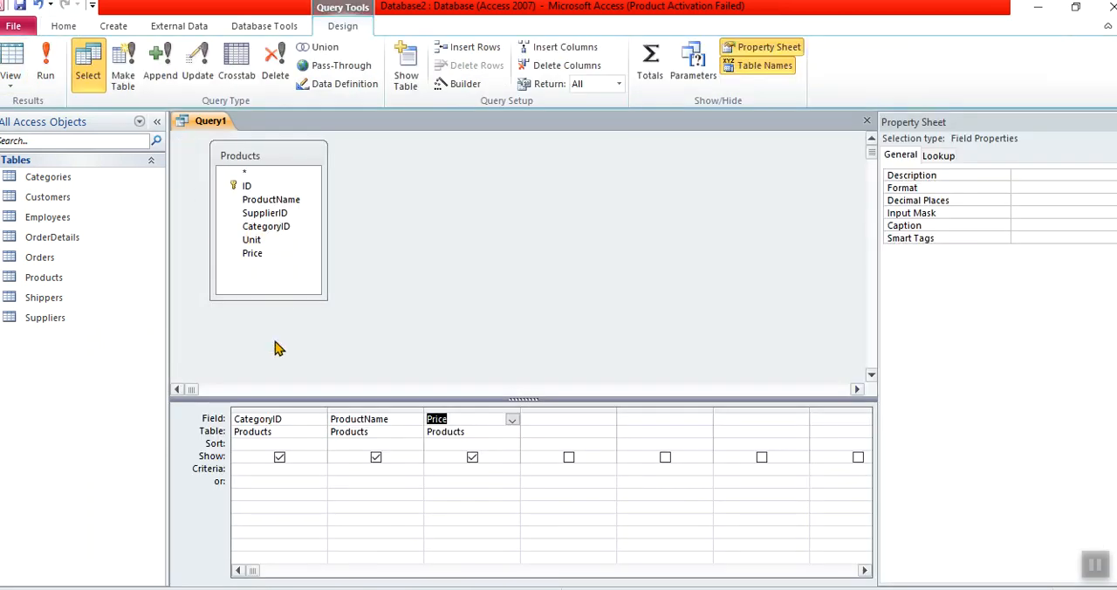
left_click(307, 445)
left_click(319, 446)
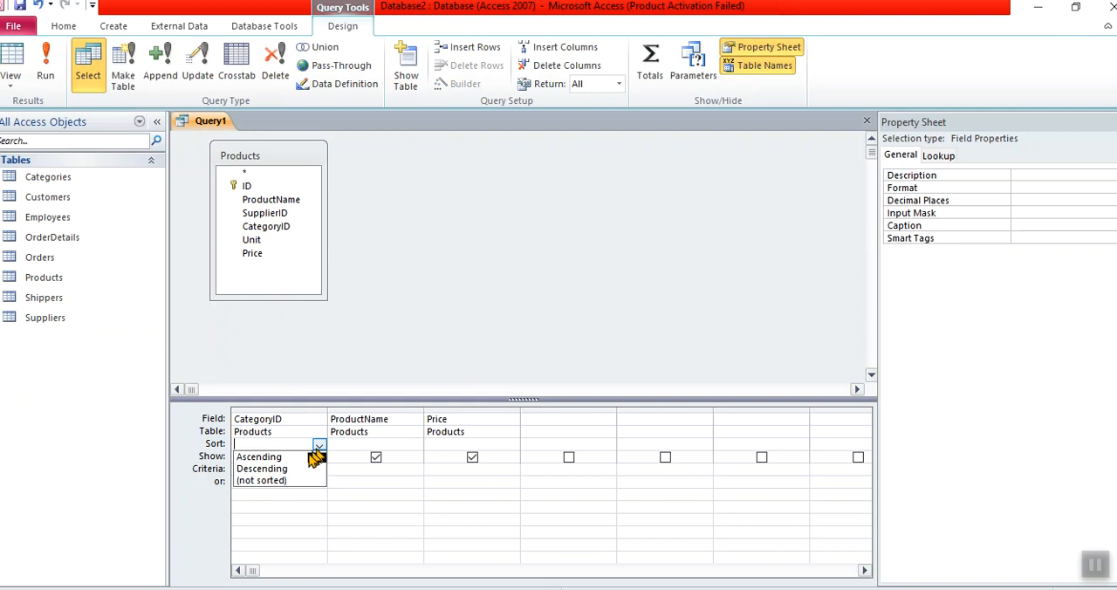
left_click(305, 458)
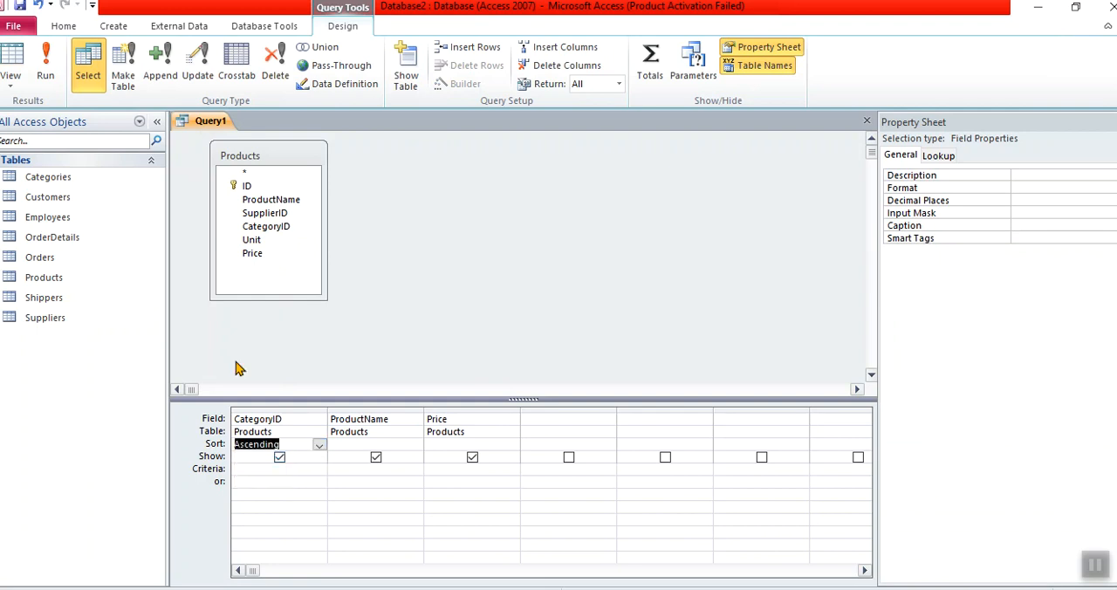
left_click(56, 72)
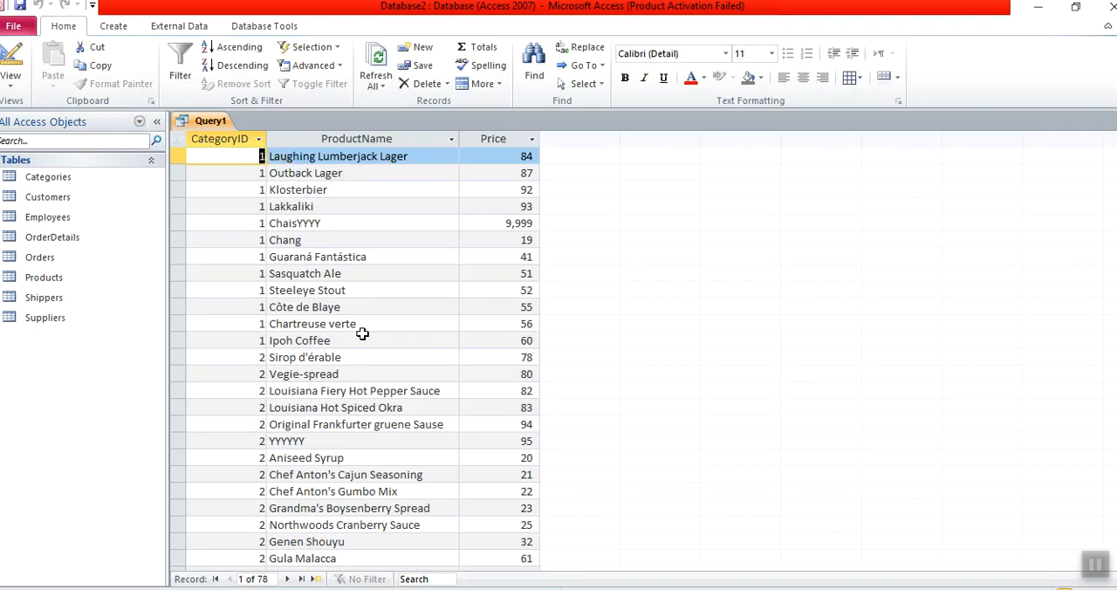
- Examine the result rows and prices belonging to categories 1 and 2
left_click(512, 343, "shift")
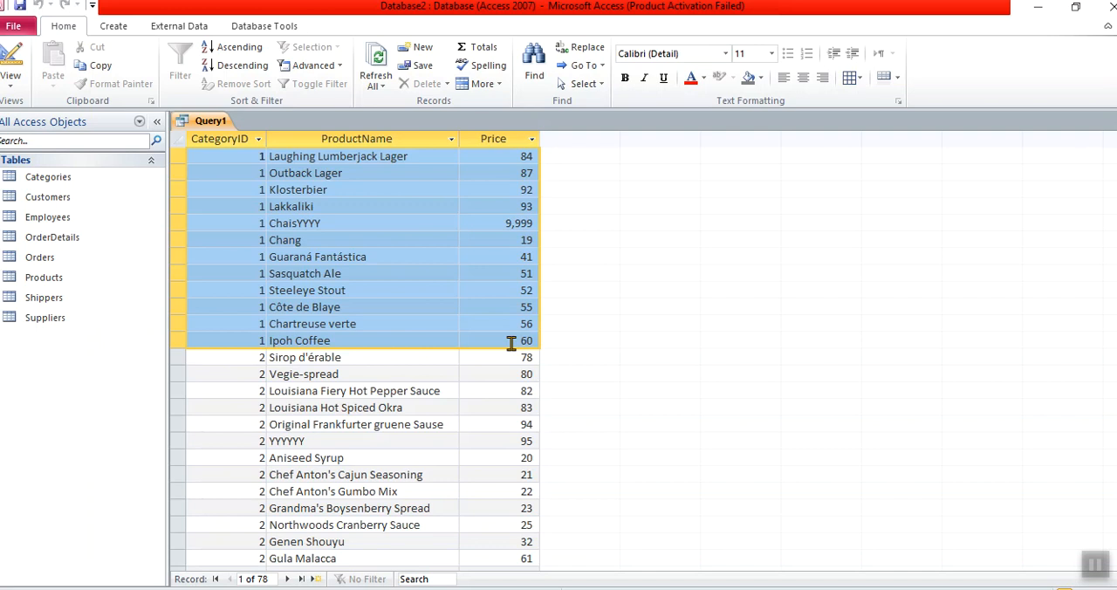
left_click(259, 357)
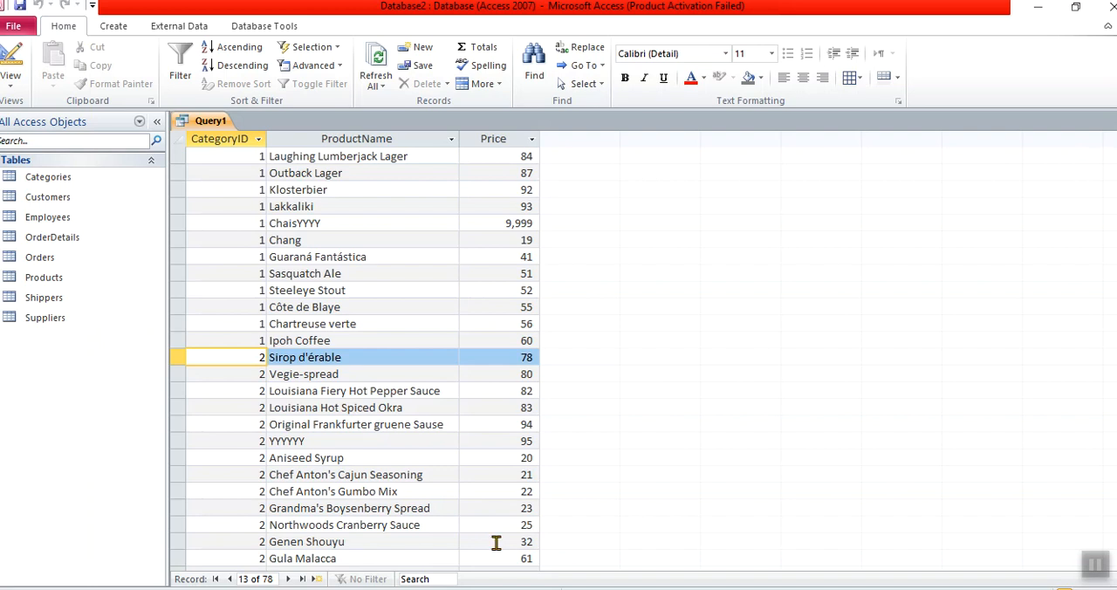
left_click(521, 558, "shift")
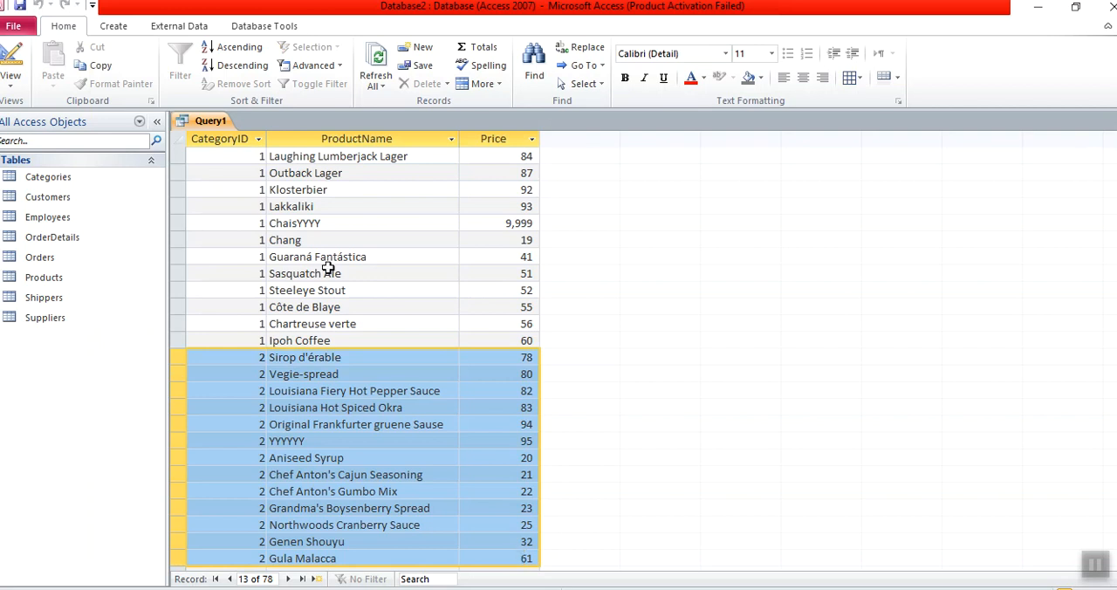
left_click(252, 159)
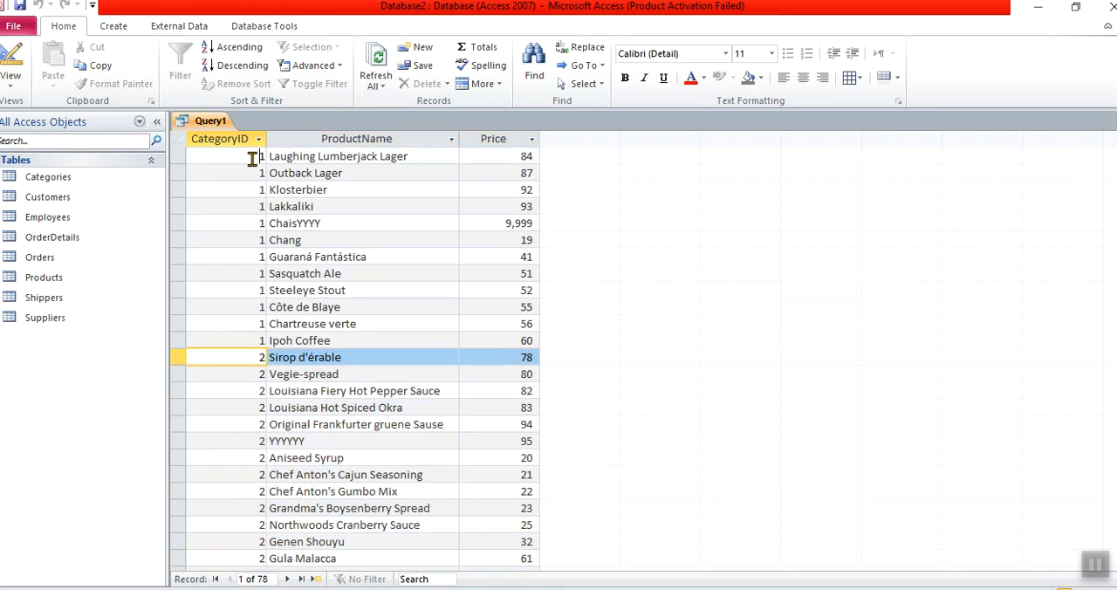
left_click(525, 341, "shift")
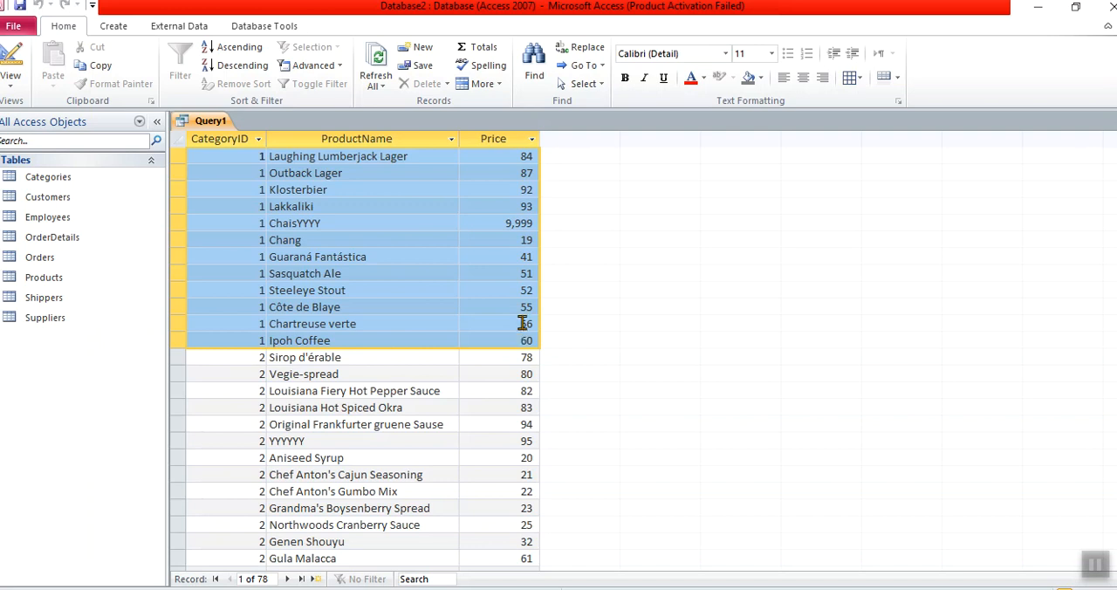
double_click(527, 240)
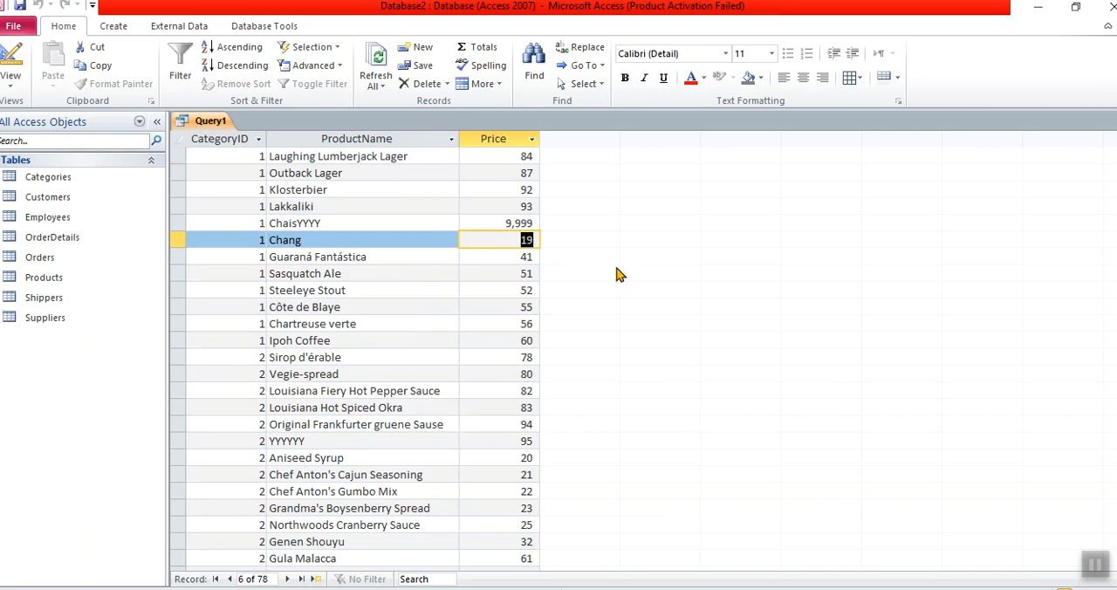
left_click(504, 223)
double_click(503, 222)
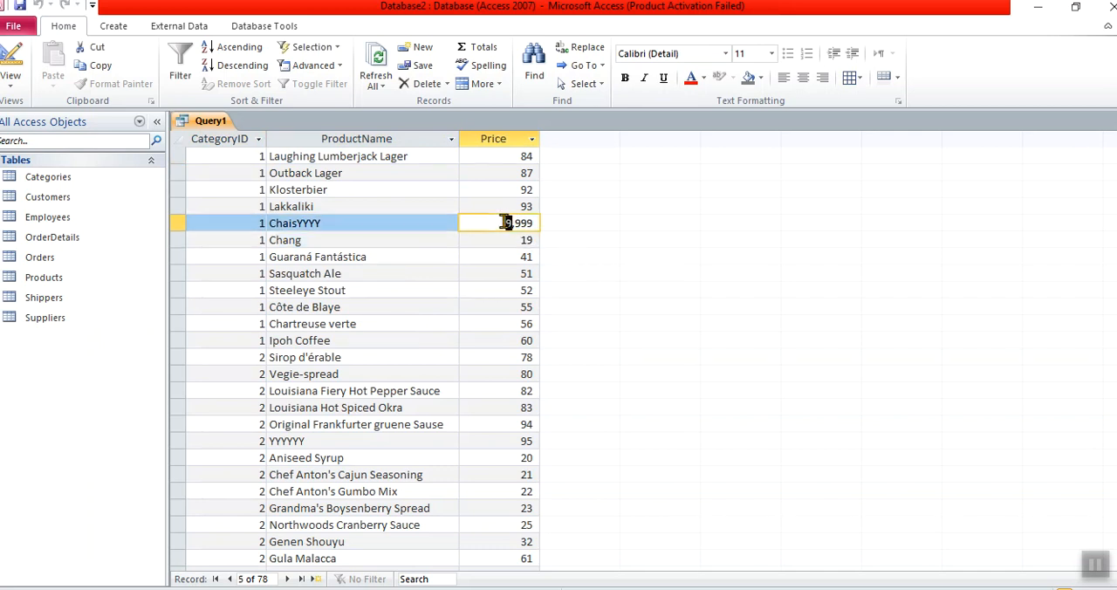
left_click(533, 223)
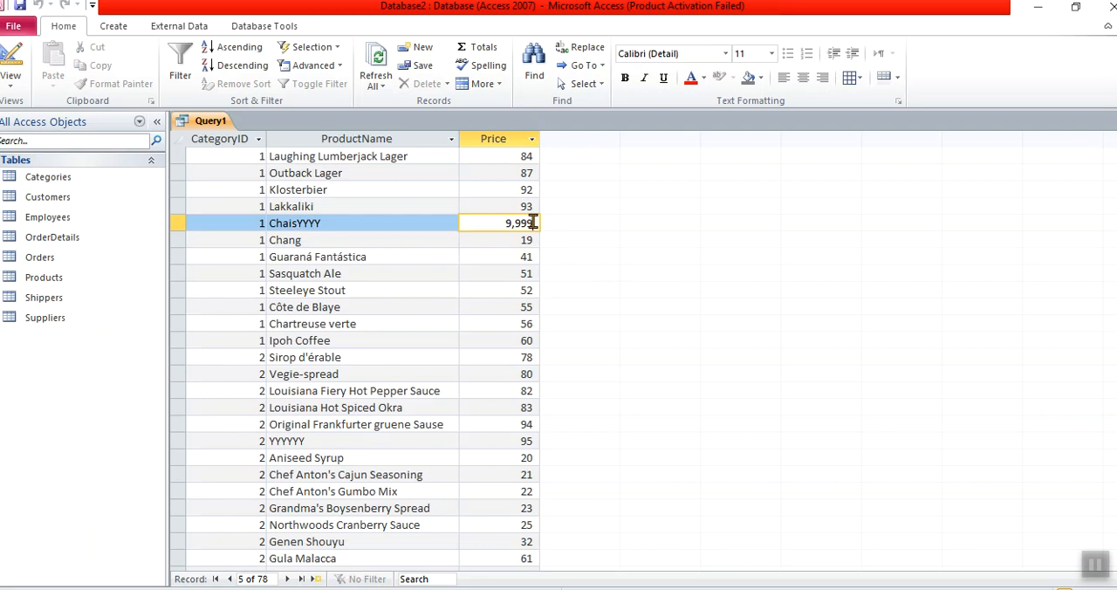
left_click(518, 340)
left_click(237, 158, "shift")
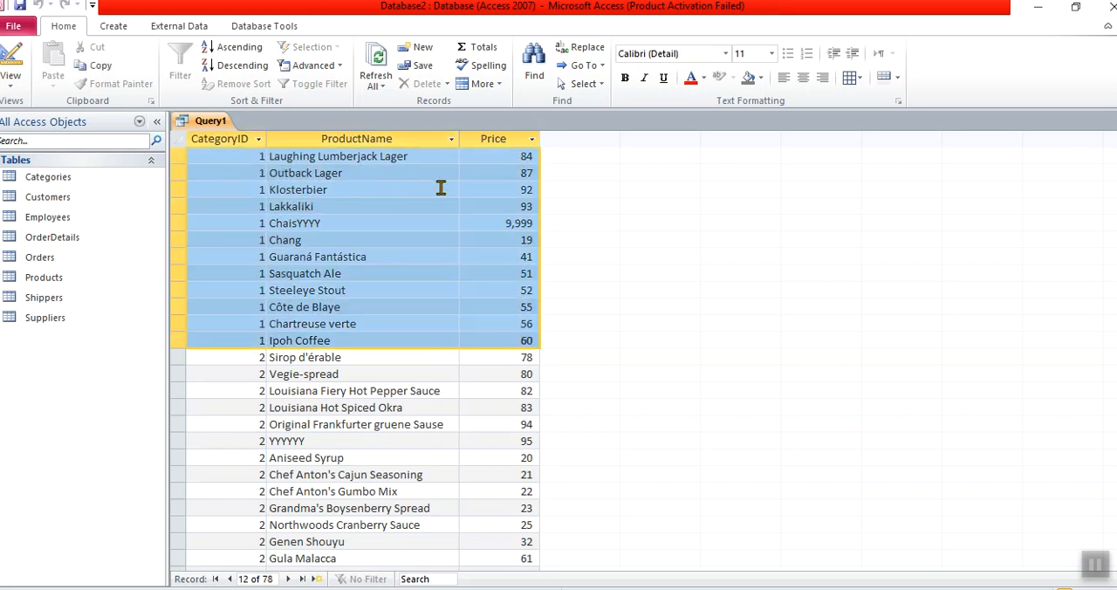
left_click(224, 364)
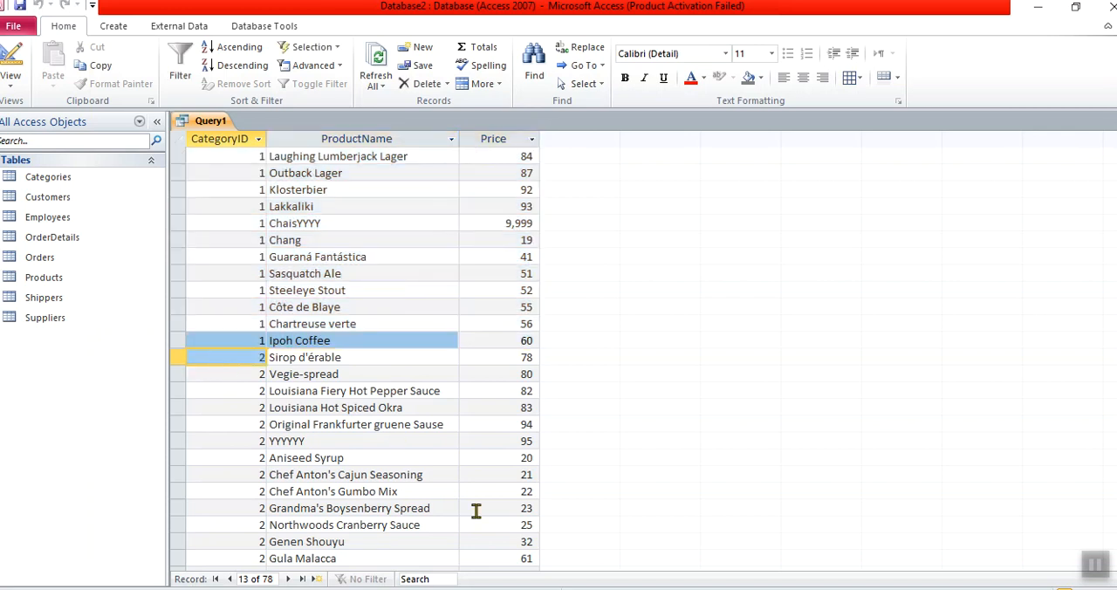
- Return to the query's design view and add the Total row to the design grid
left_click(12, 58)
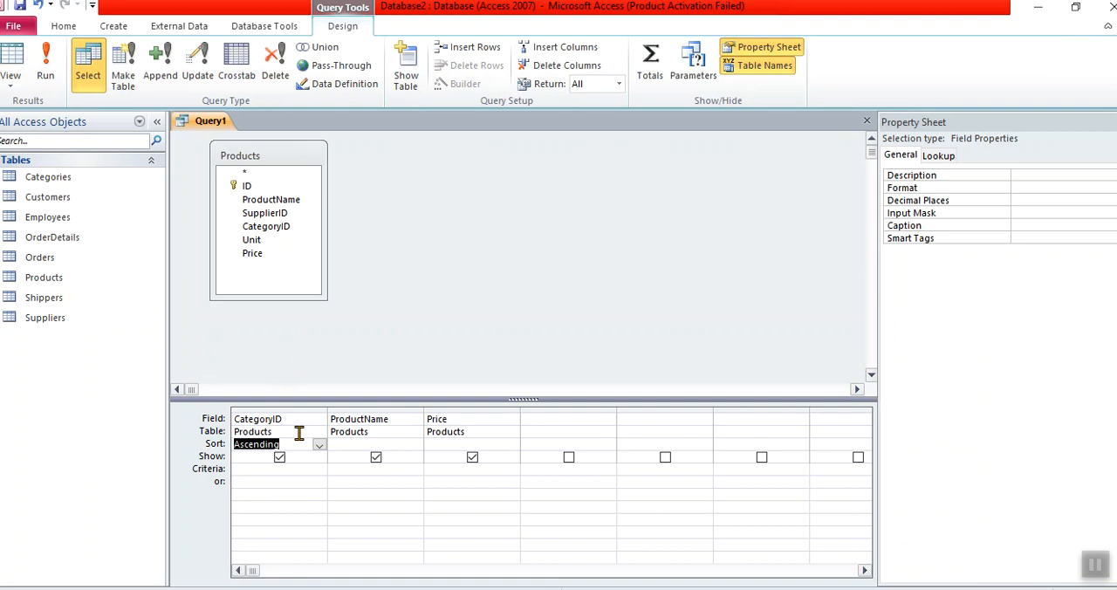
left_click(442, 296)
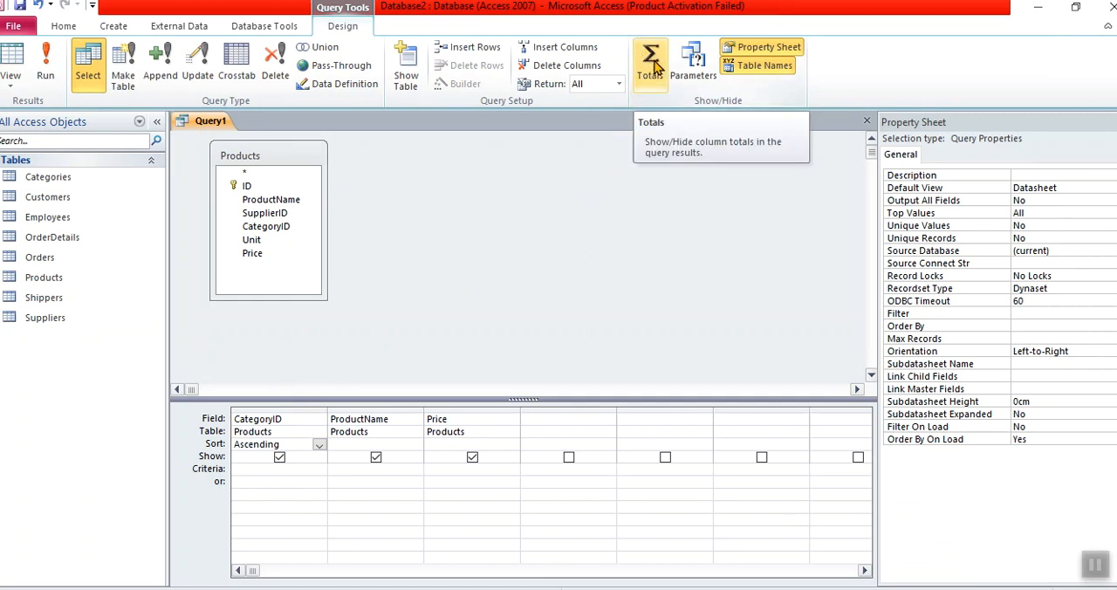
left_click(655, 70)
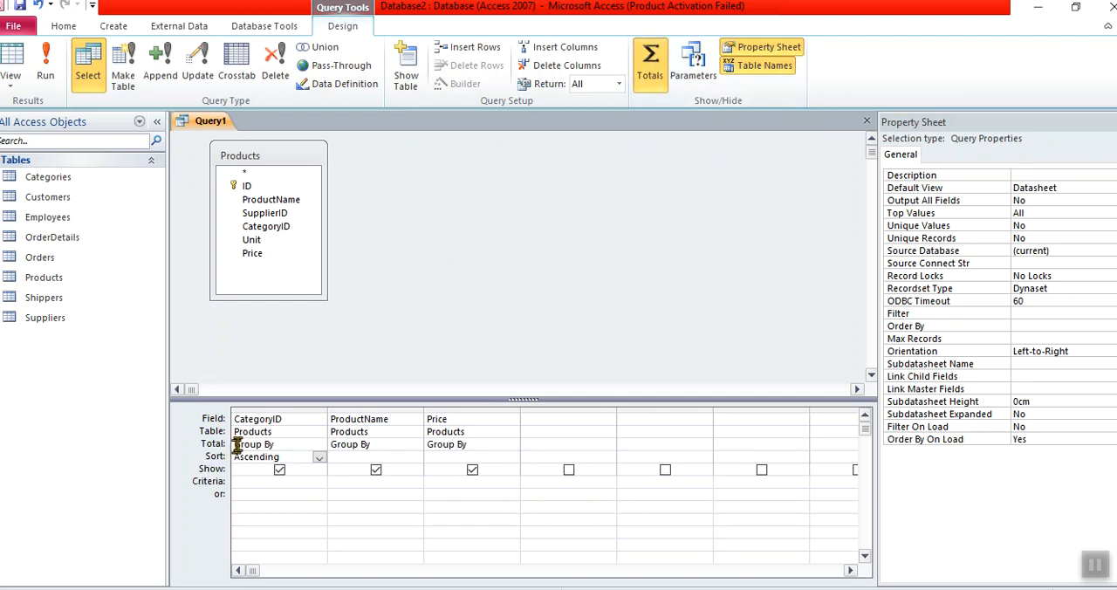
left_click(241, 444)
left_click(359, 441)
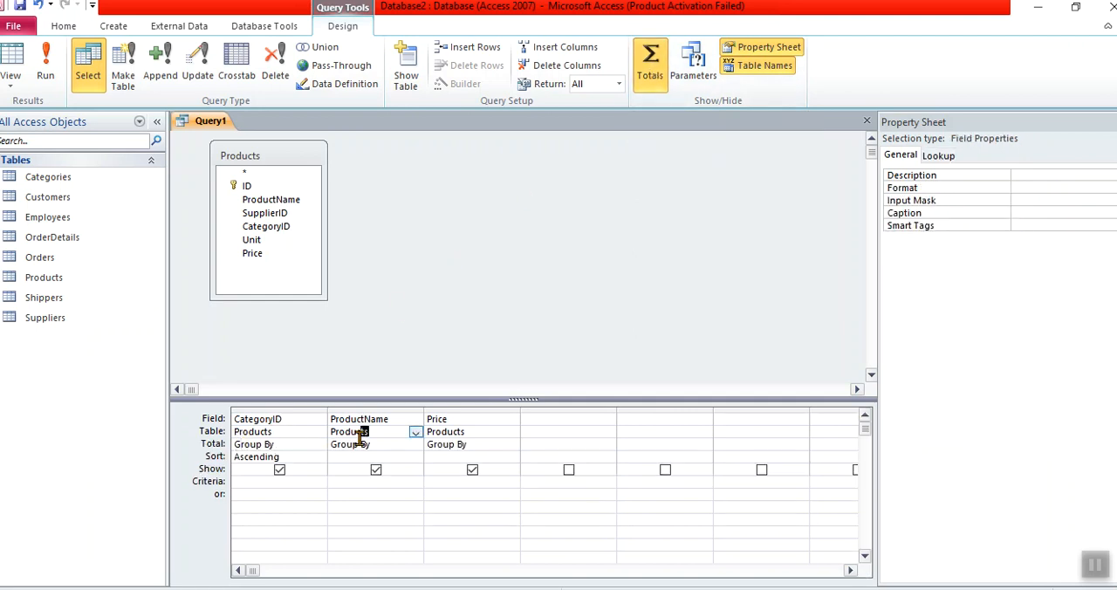
left_click(443, 445)
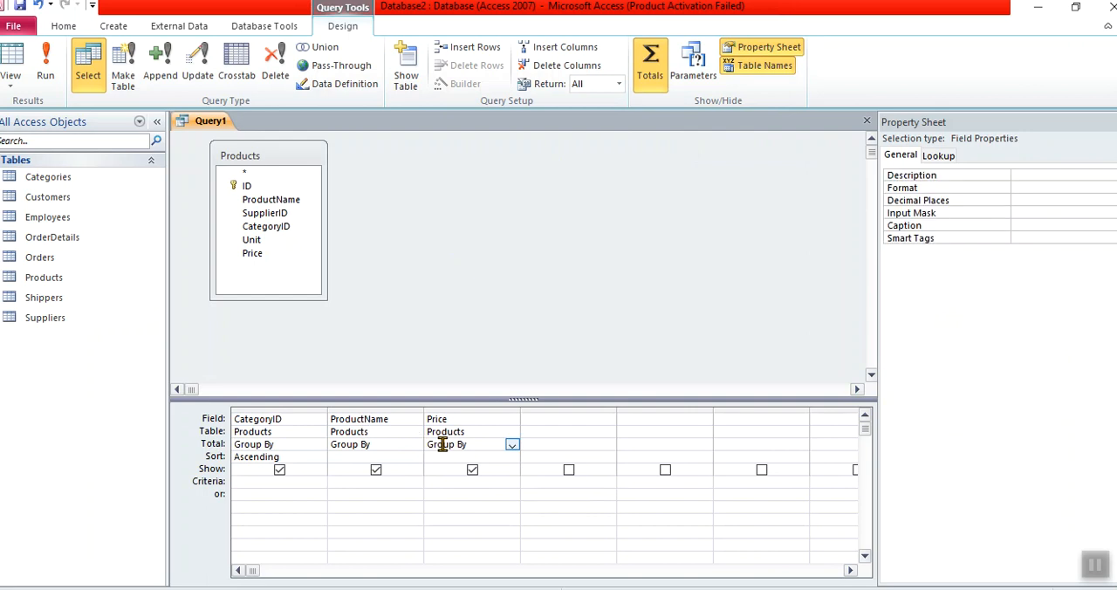
left_click(295, 445)
- Remove the ProductName field from the query's design grid
left_click(371, 409)
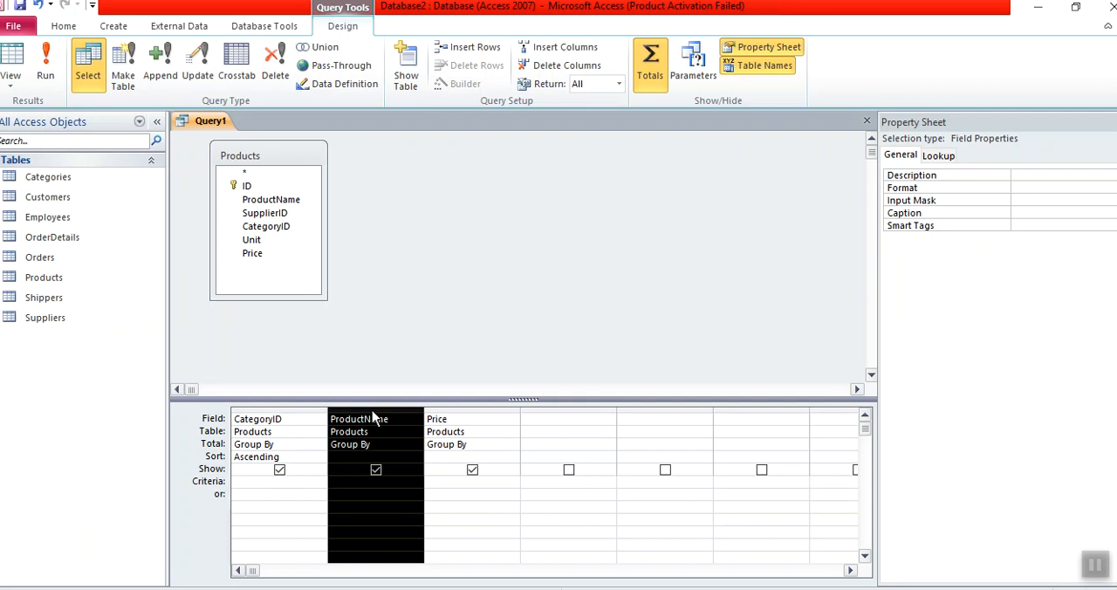
key("Delete")
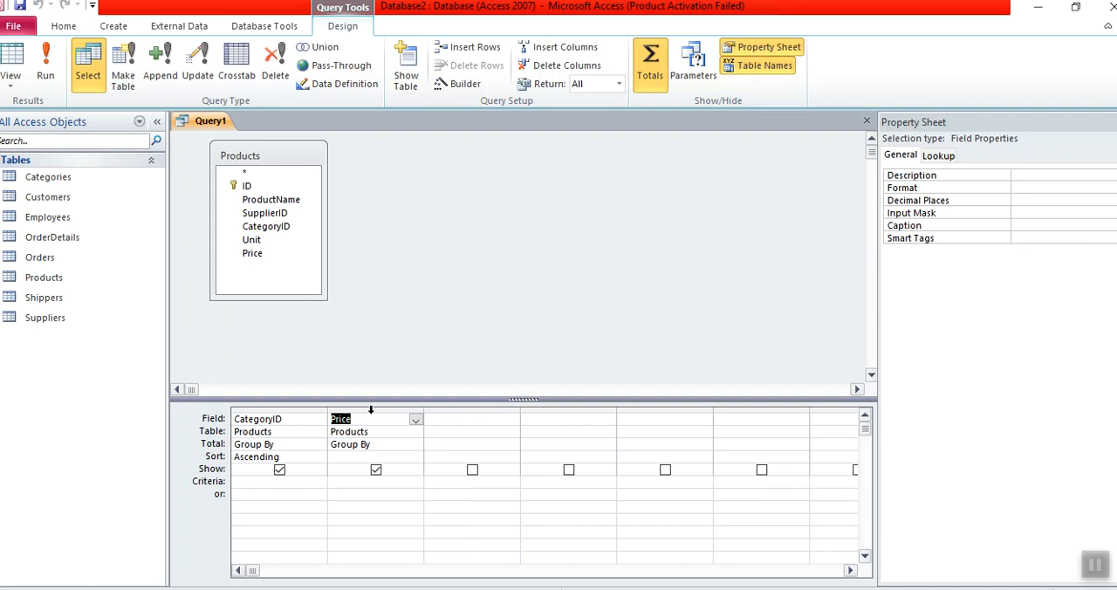
left_click(289, 410)
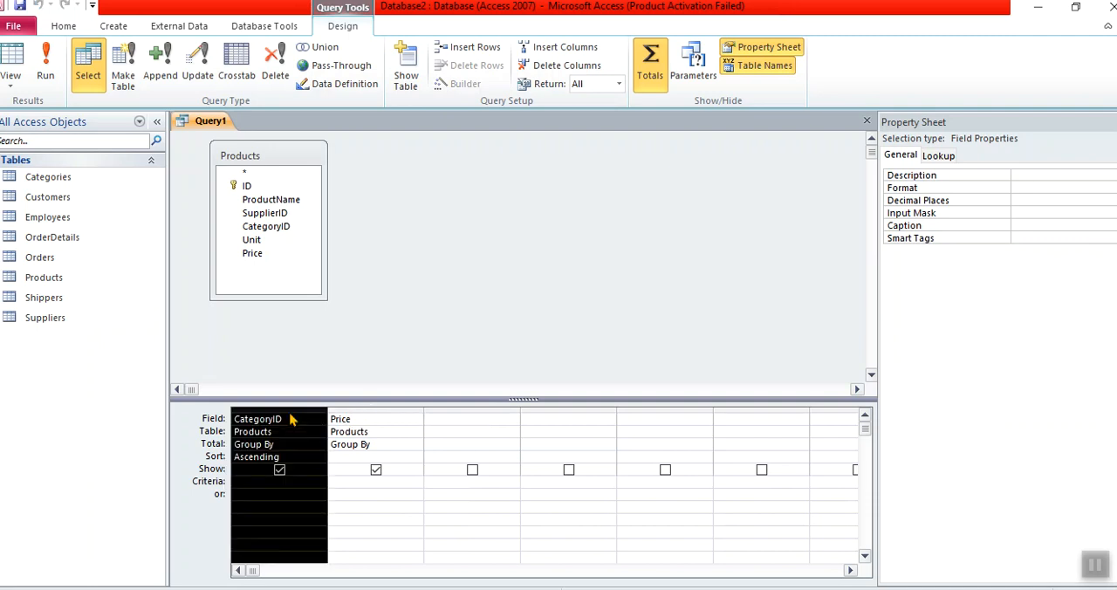
- Set the Price field's total function to Sum and run the query to review the sum for each category
left_click(414, 444)
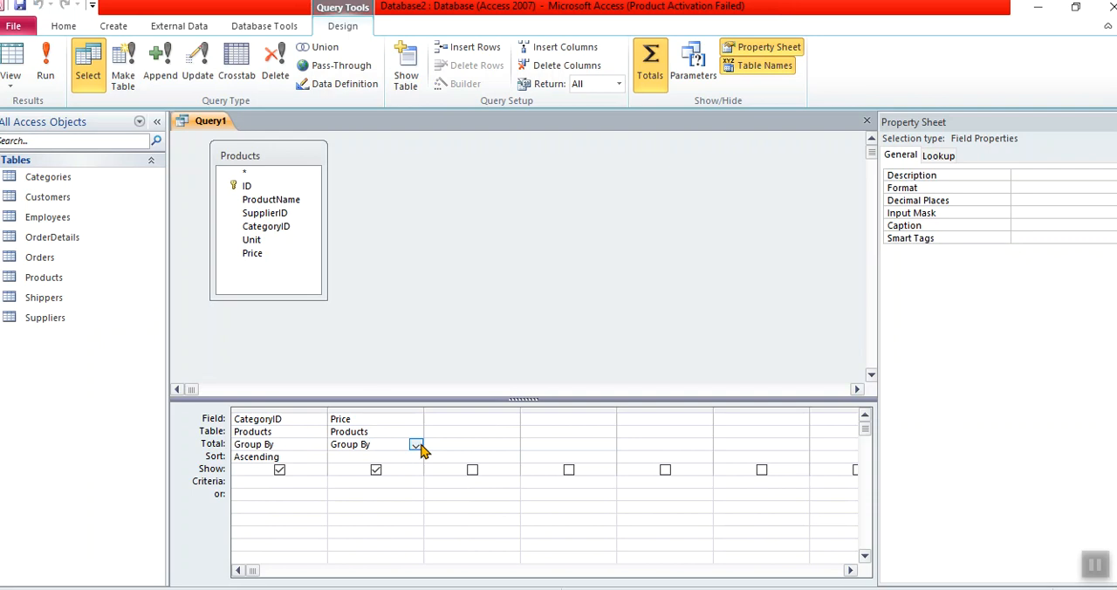
left_click(417, 445)
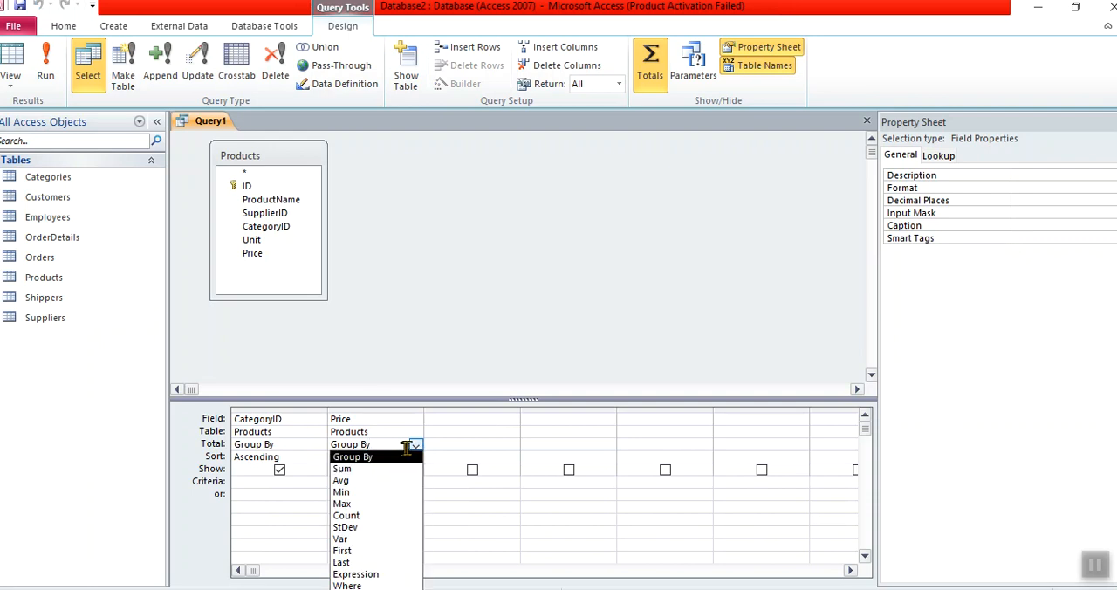
left_click(364, 471)
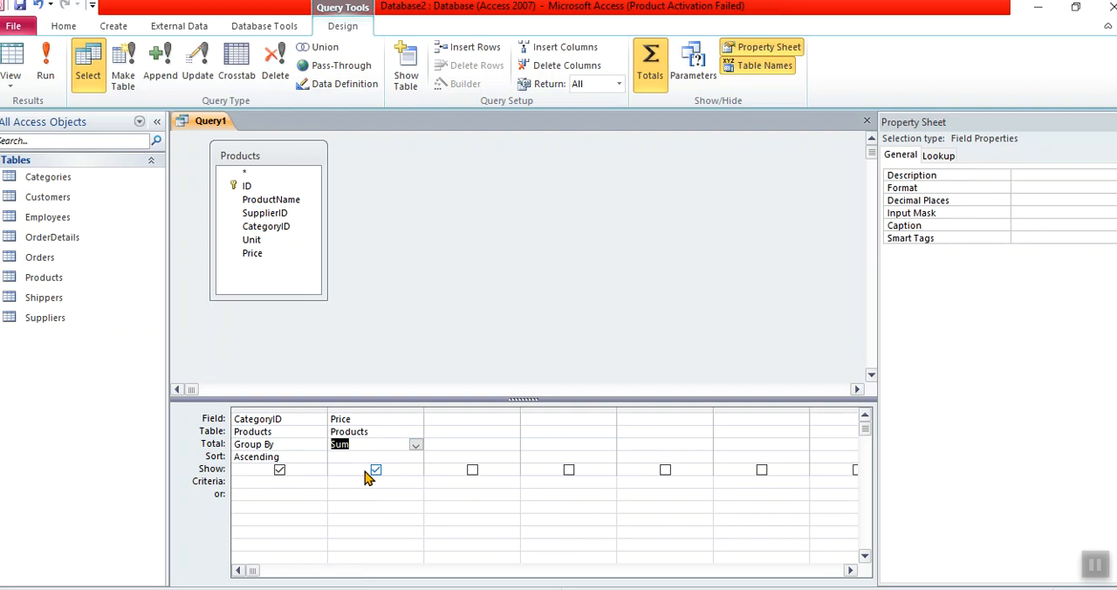
left_click(45, 70)
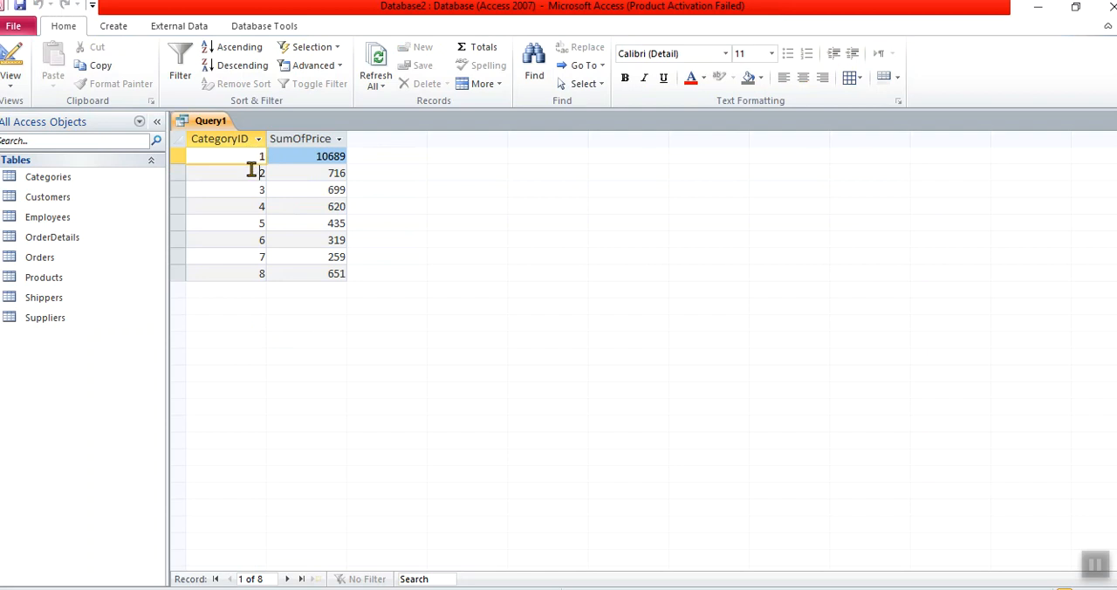
left_click(275, 173)
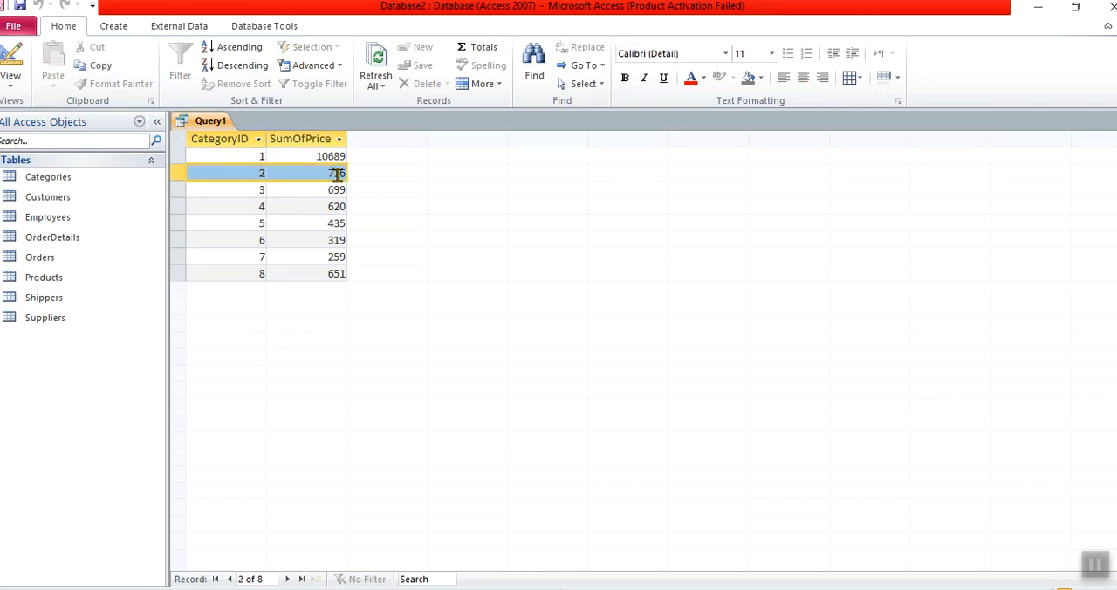
left_click(328, 173)
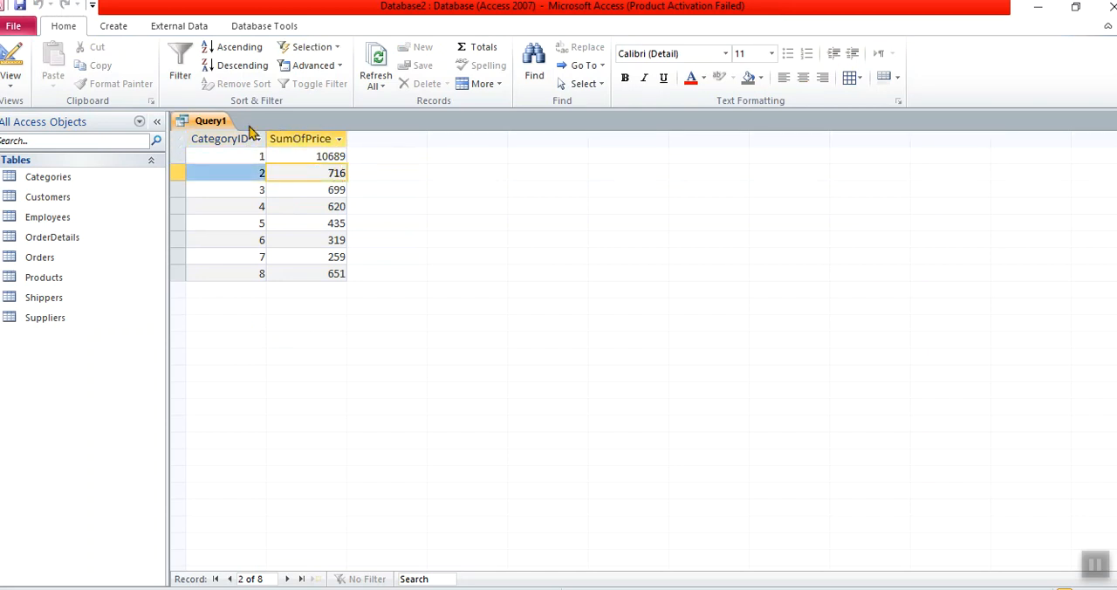
- Add a second Price field to the query design with the Avg total function and run the query
left_click(16, 55)
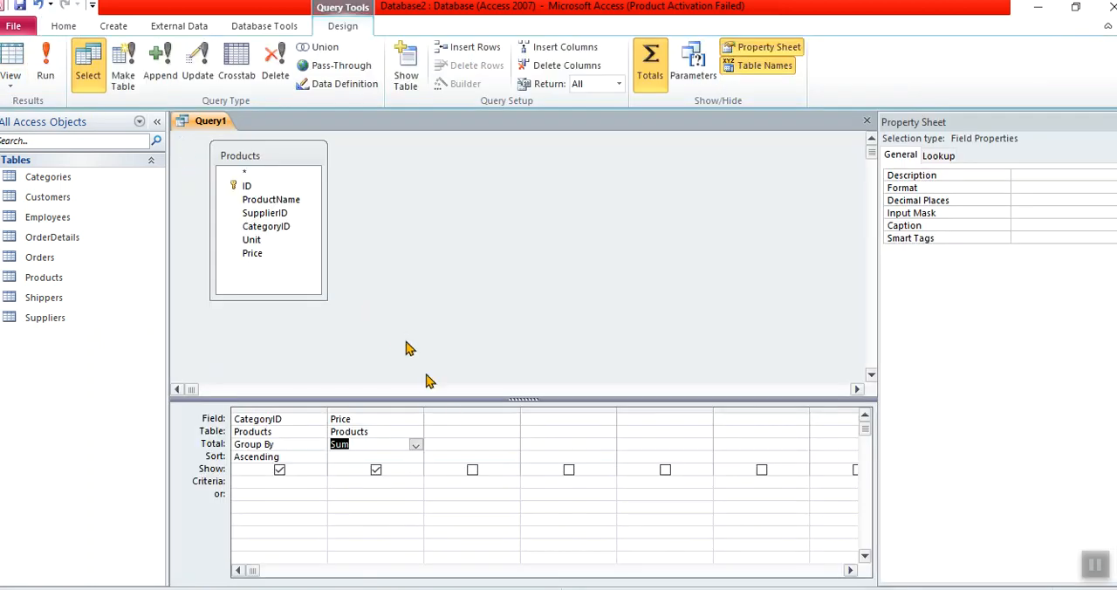
double_click(278, 253)
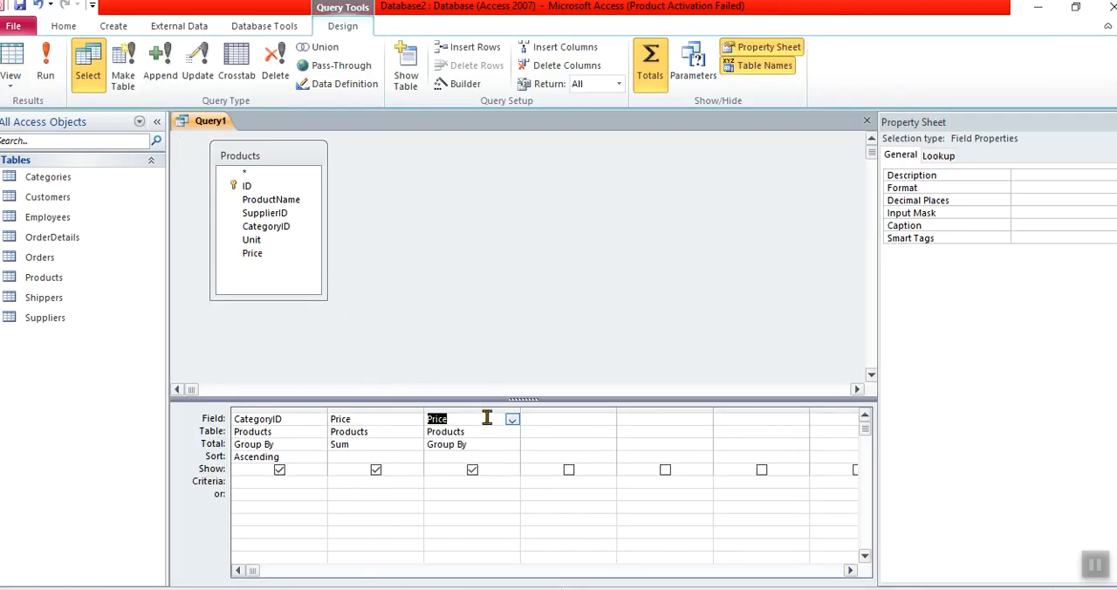
left_click(491, 445)
left_click(514, 446)
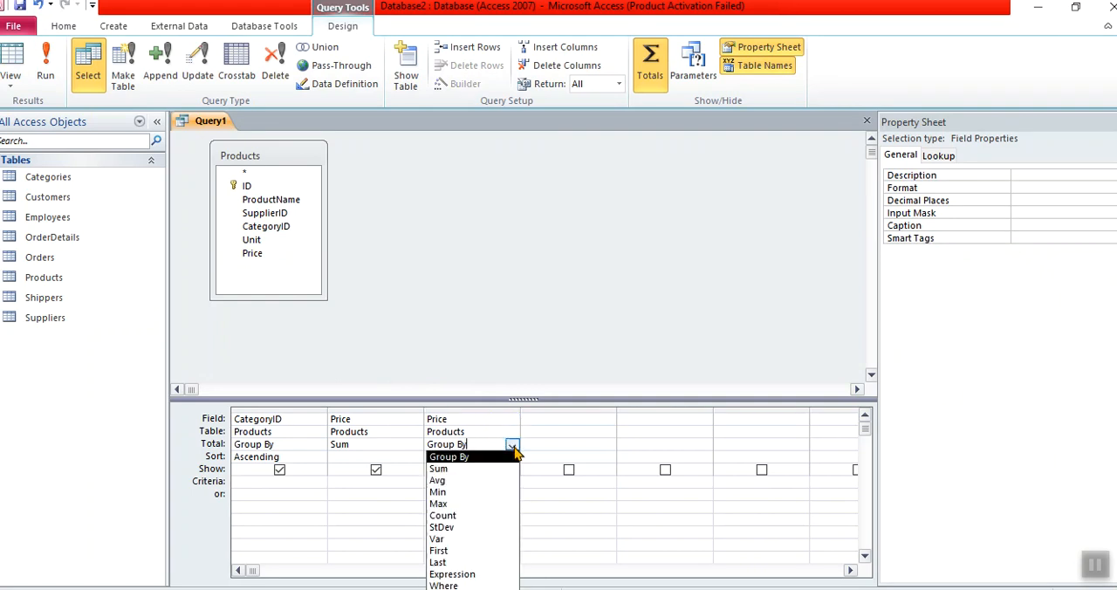
left_click(501, 483)
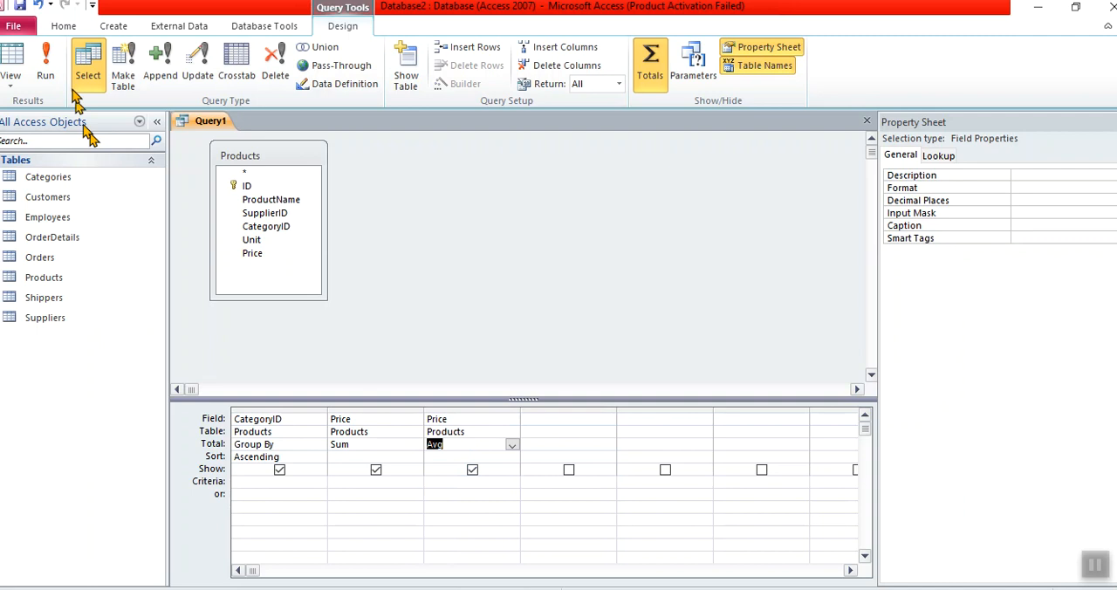
left_click(45, 69)
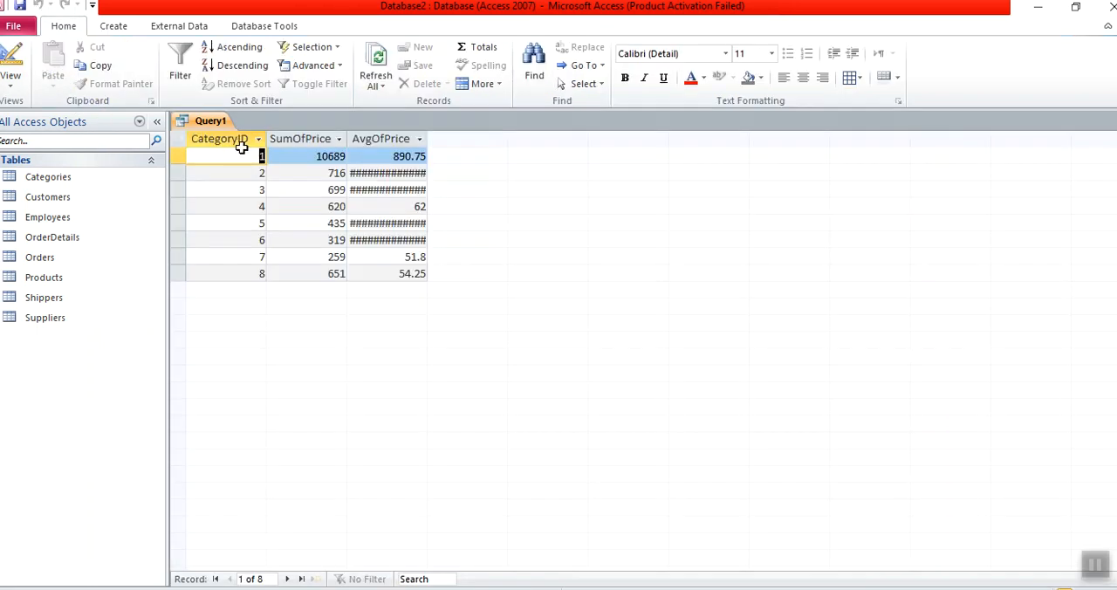
- Widen the average price column to fit its full values, and return to the query's design view
left_click(391, 156)
left_click_drag(427, 141, 486, 141)
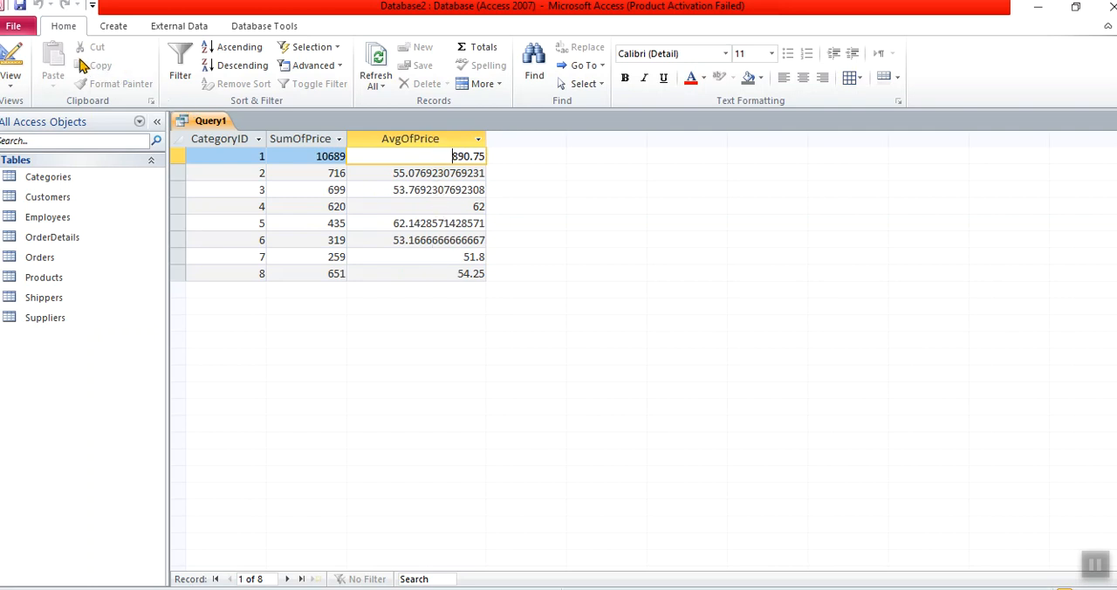
left_click(13, 54)
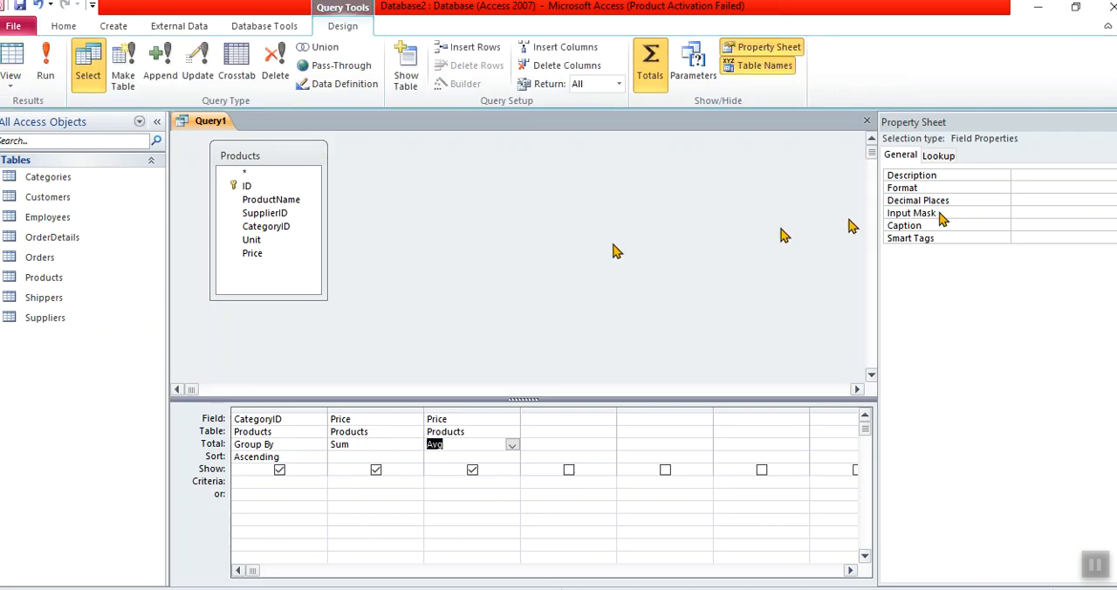
- Hide and redisplay the Property Sheet for the average Price field
left_click(1011, 188)
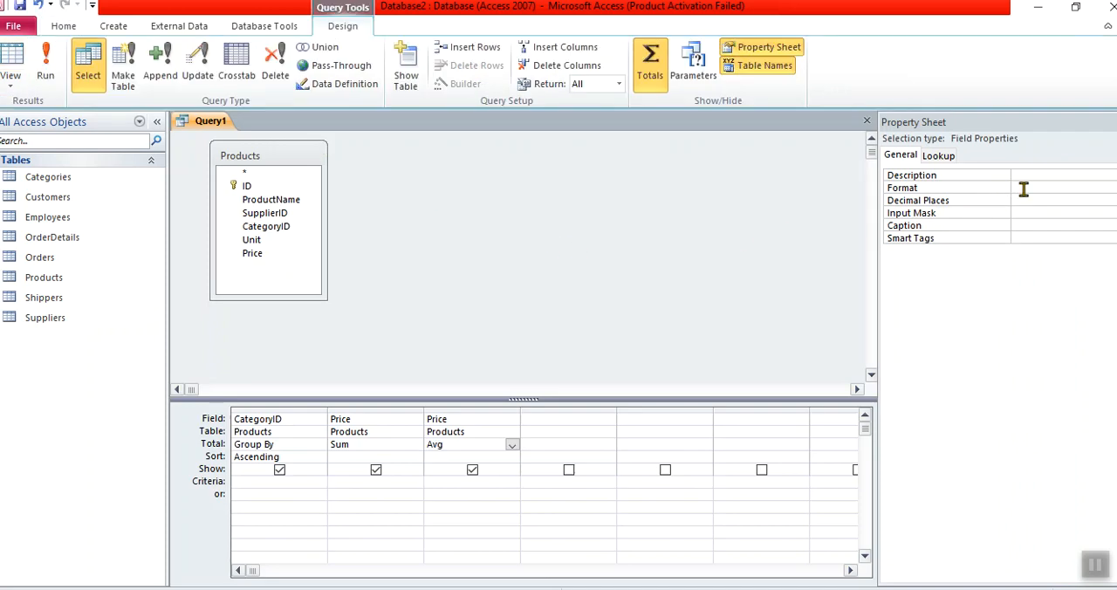
left_click(1023, 188)
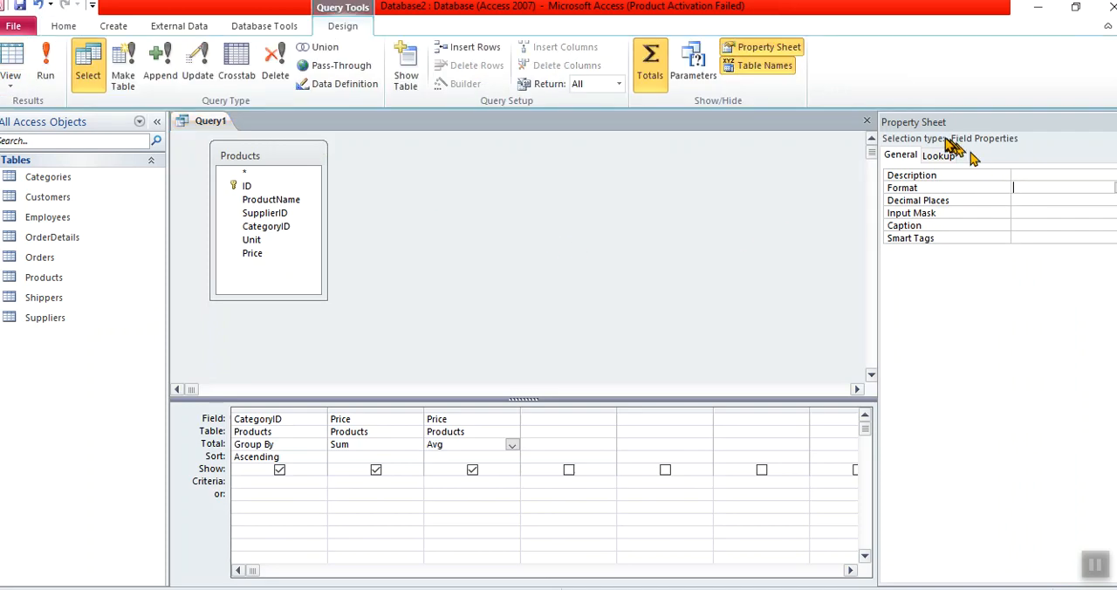
left_click(759, 46)
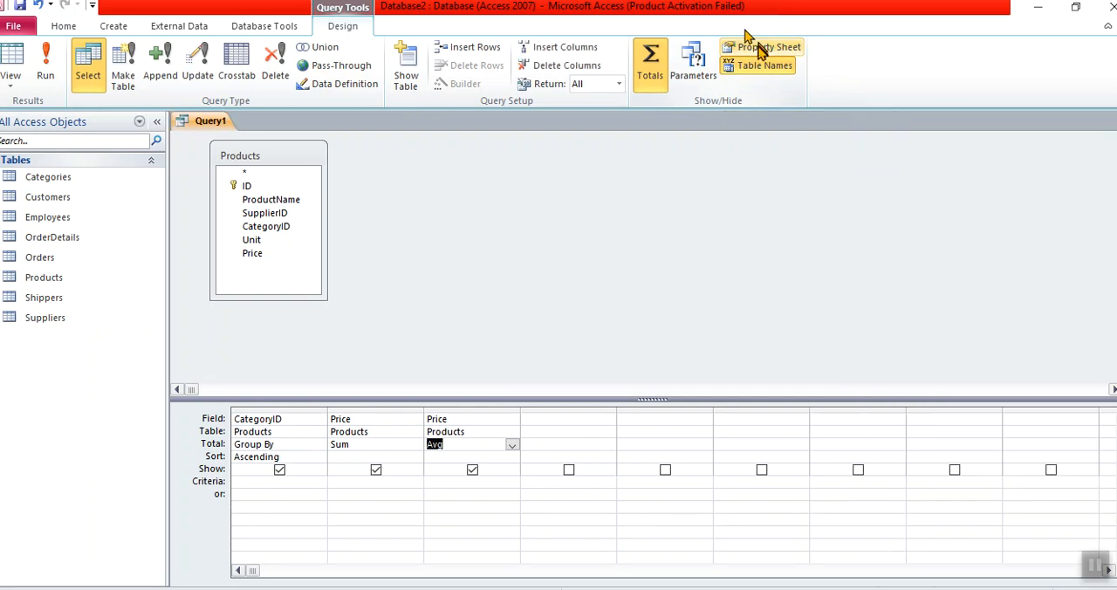
left_click(760, 46)
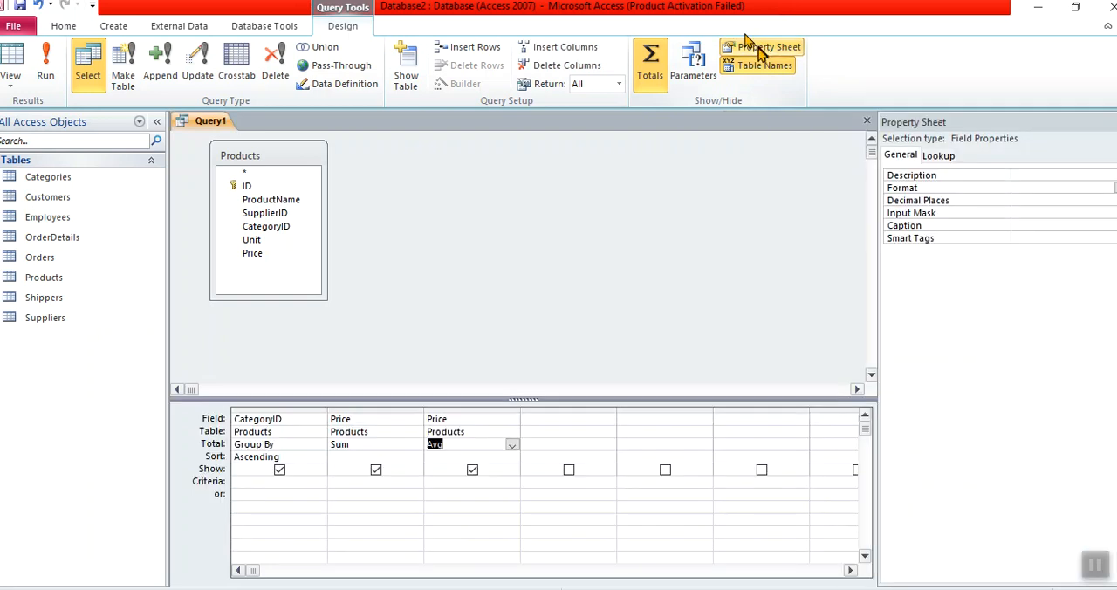
left_click(760, 48)
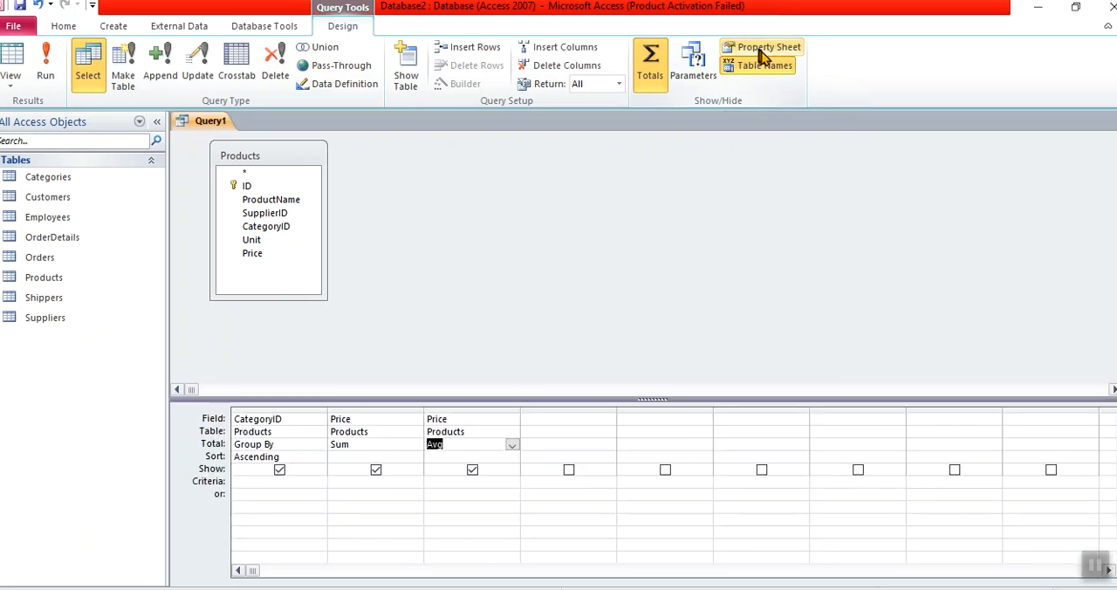
left_click(760, 48)
left_click(759, 48)
left_click(759, 48)
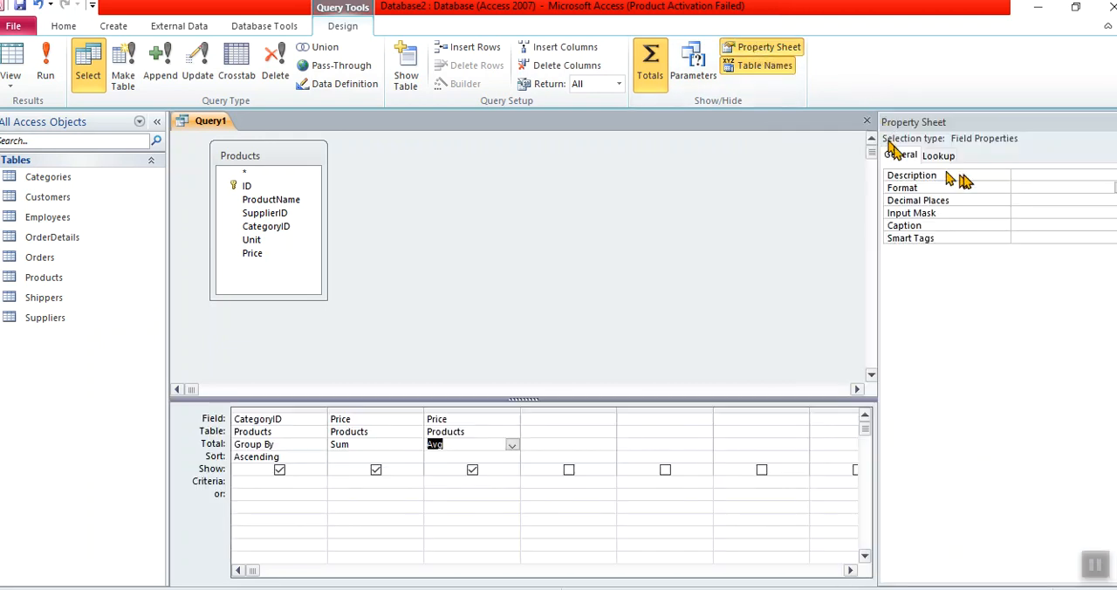
- Set the average Price field's decimal places to 2, run the query, and return to design view
left_click(1017, 199)
type("2")
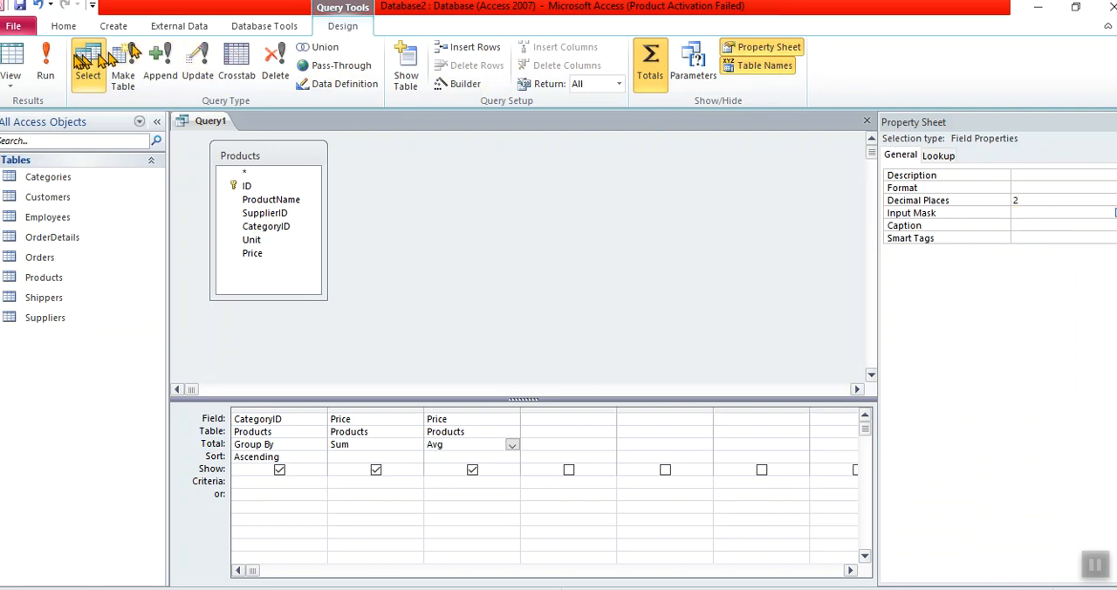
left_click(48, 60)
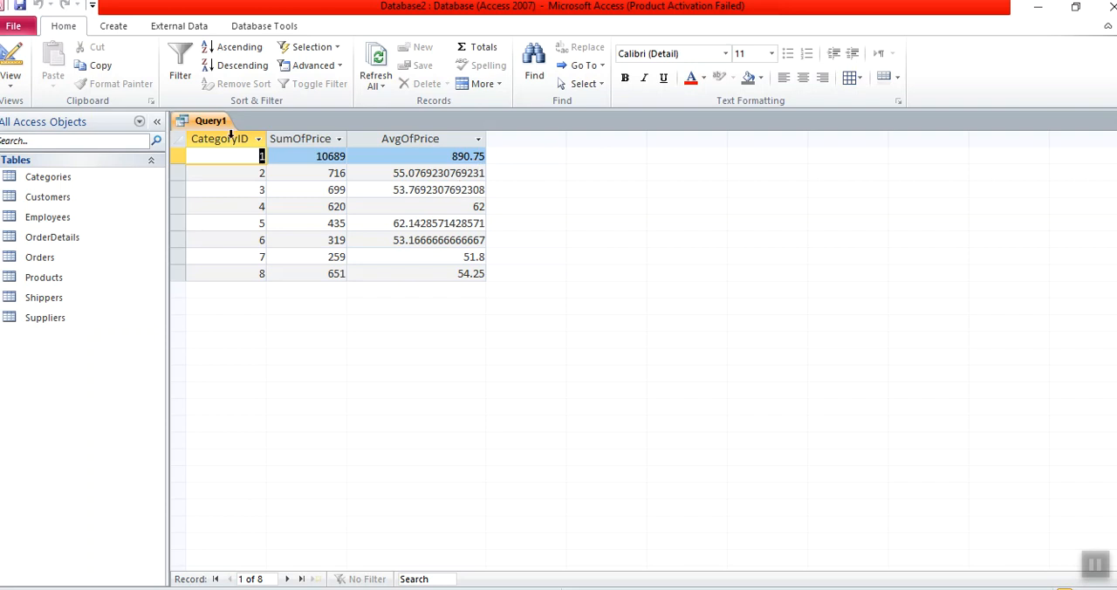
left_click(21, 66)
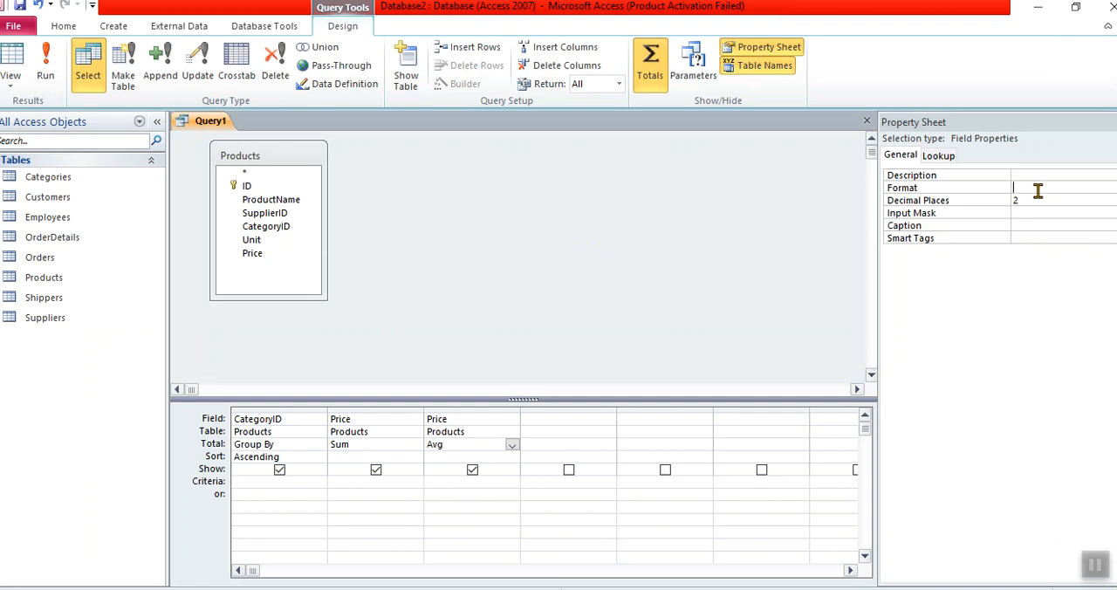
- Set the average Price field's format to Fixed, run the query to check the averages, and return to design view
left_click(1114, 188)
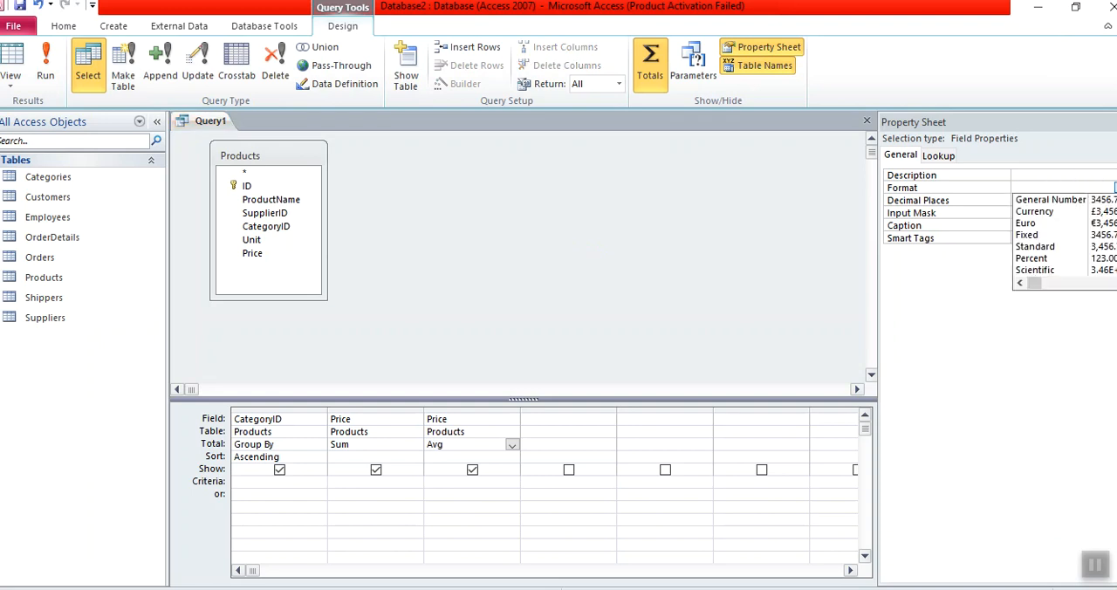
left_click(1063, 236)
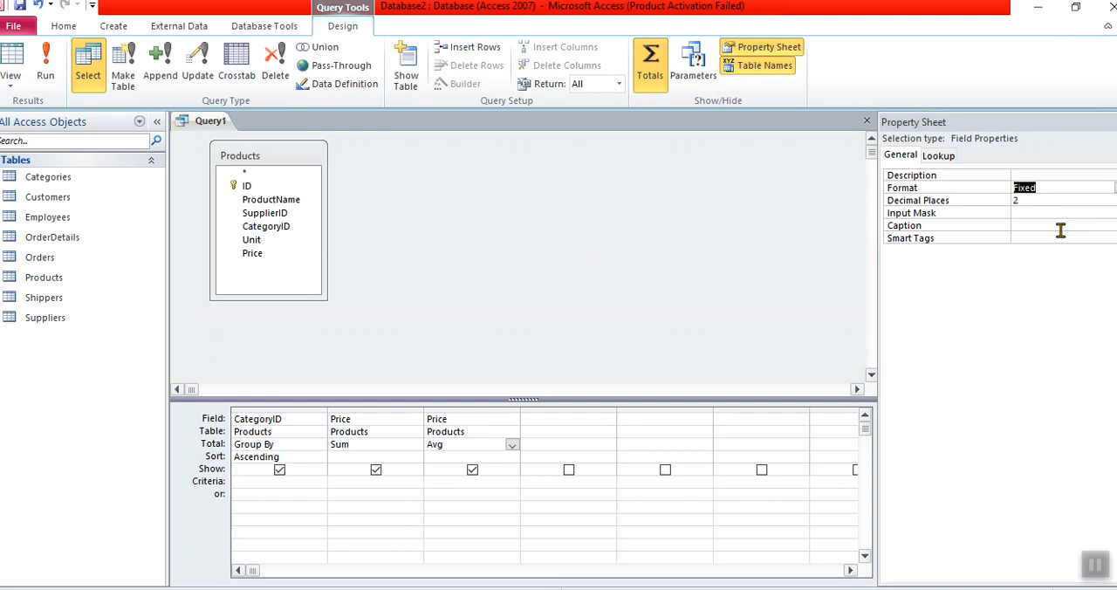
left_click(1025, 201)
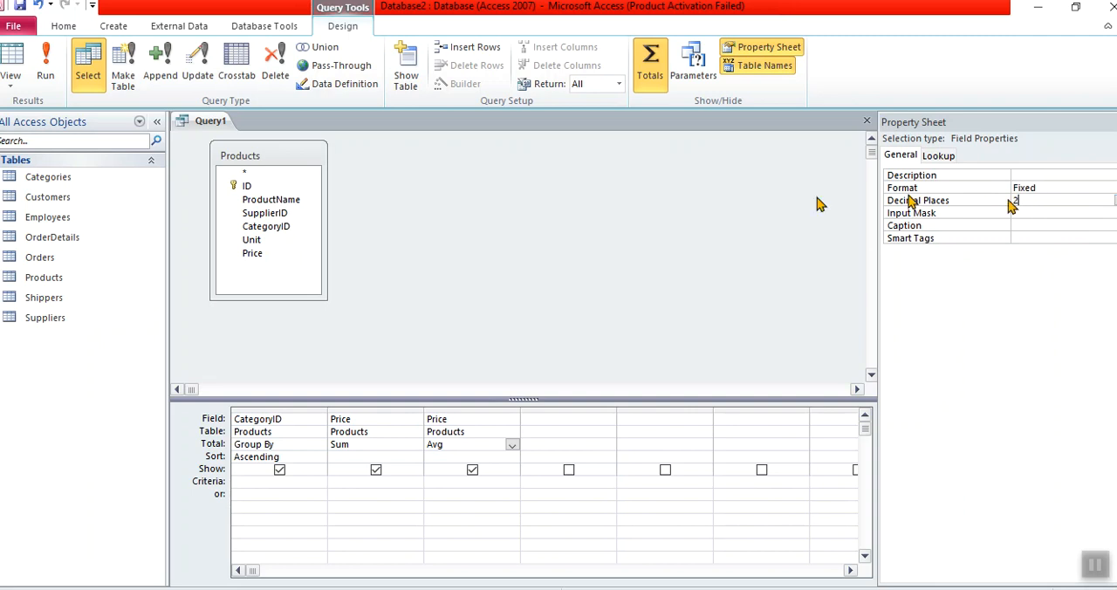
left_click(475, 409)
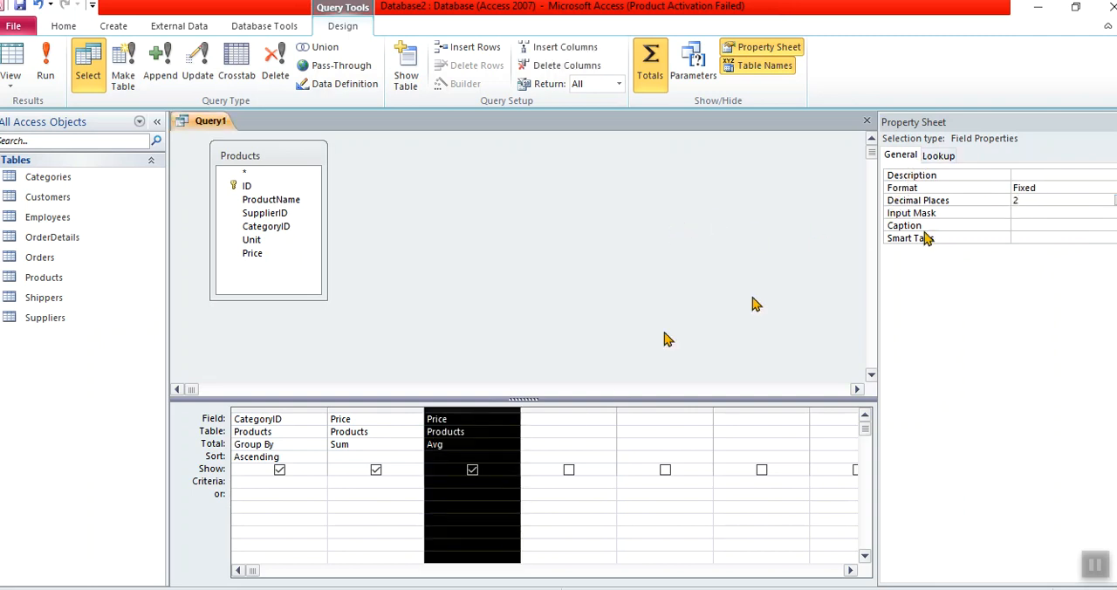
left_click(546, 446)
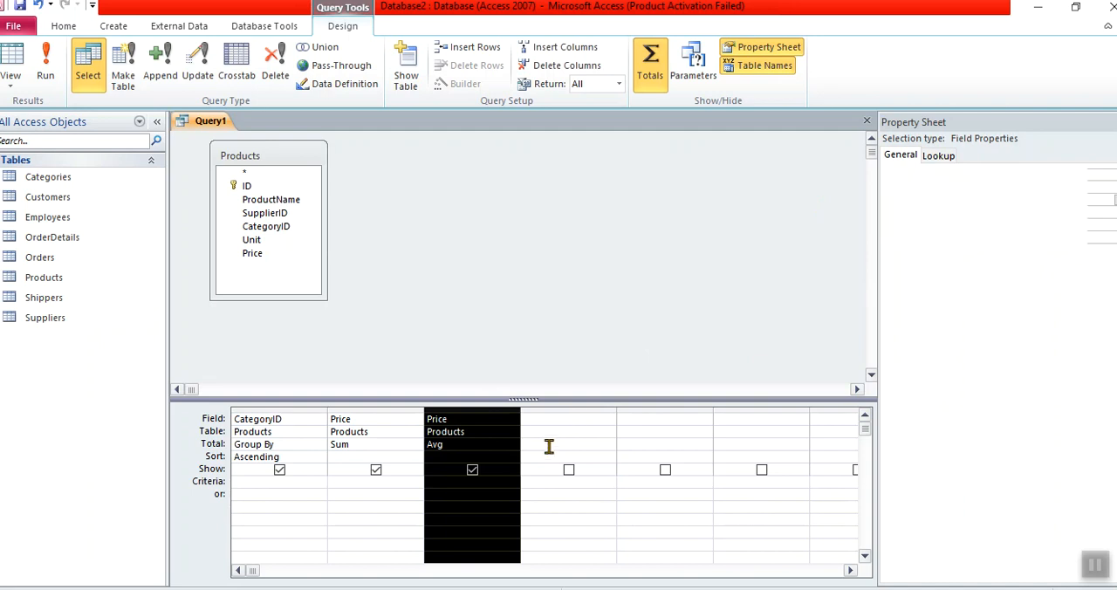
left_click(45, 60)
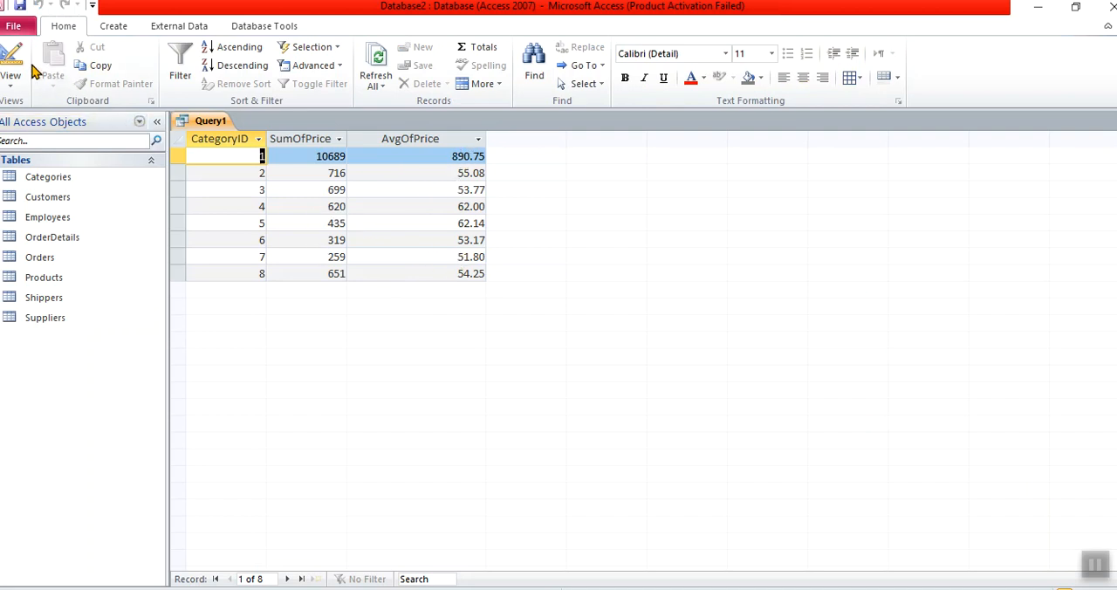
left_click(12, 60)
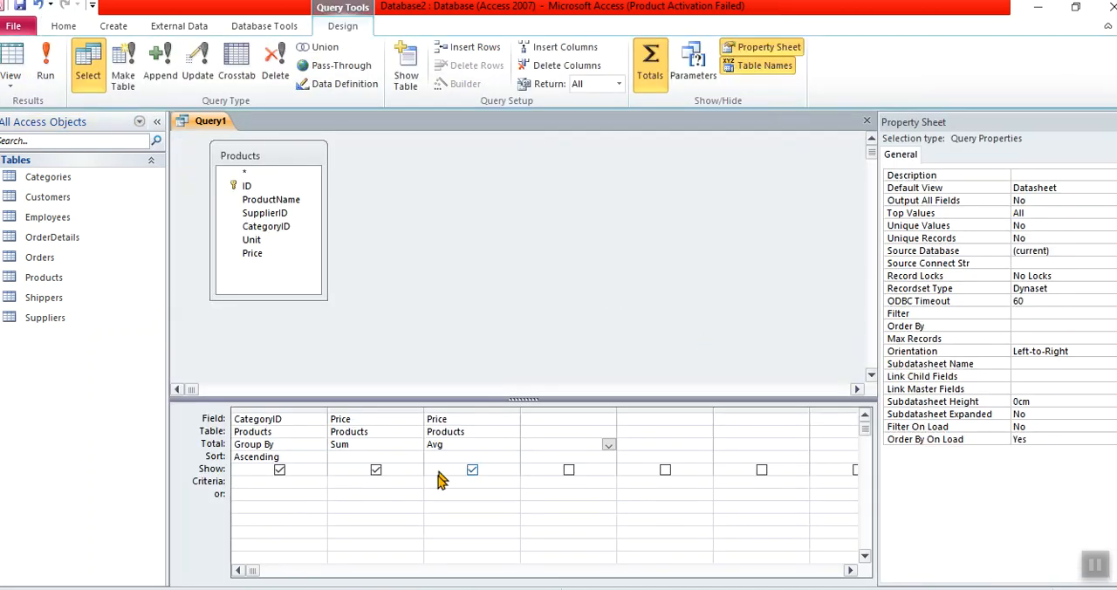
- Change the average Price field's format to Standard
left_click(462, 440)
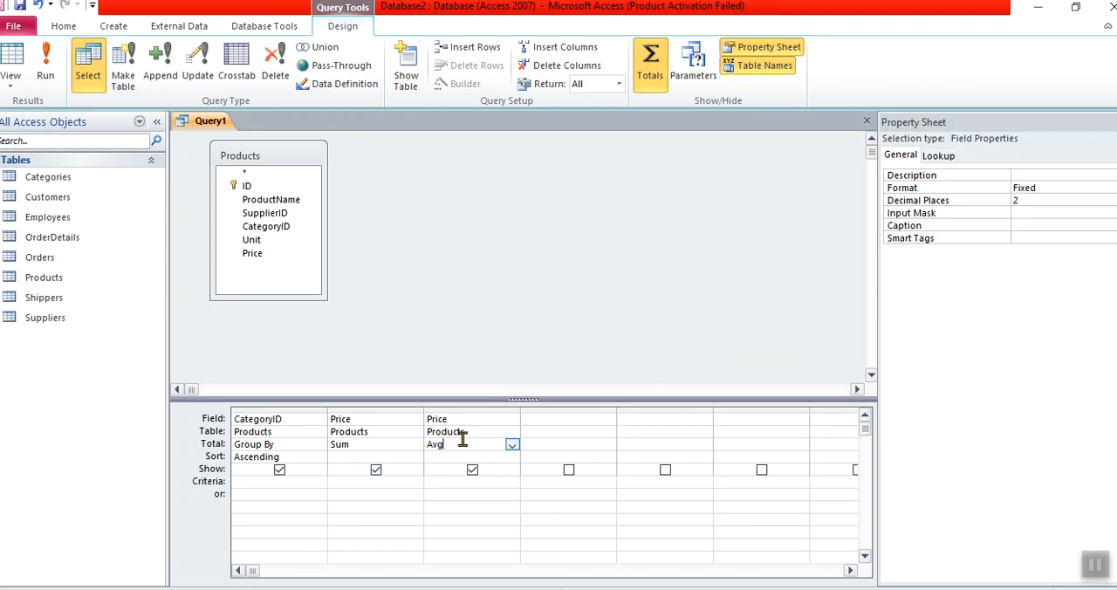
left_click(497, 421)
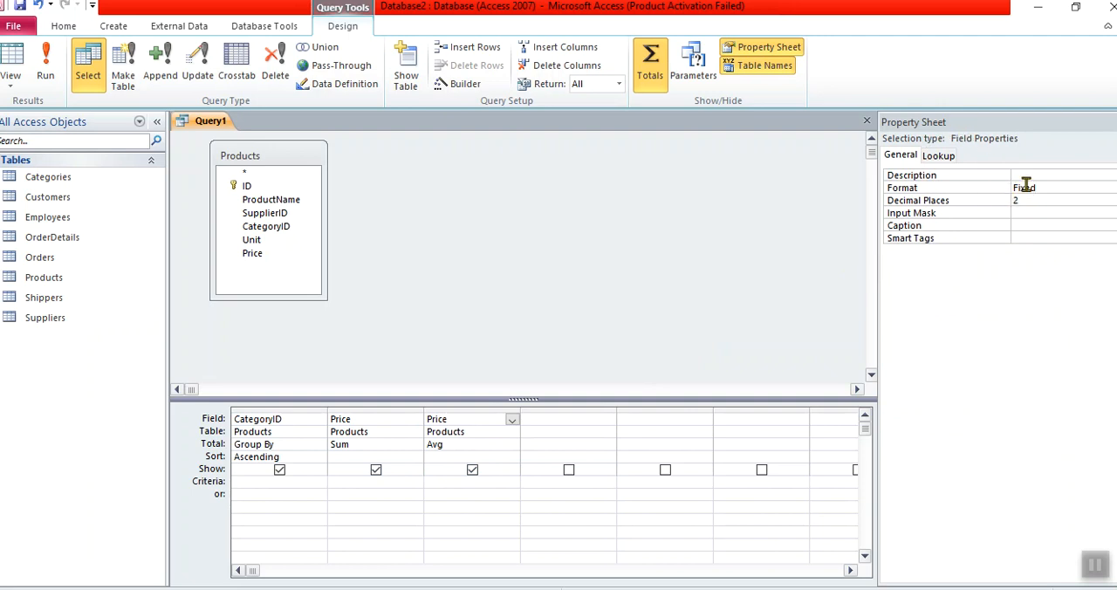
double_click(1026, 185)
left_click(1026, 199)
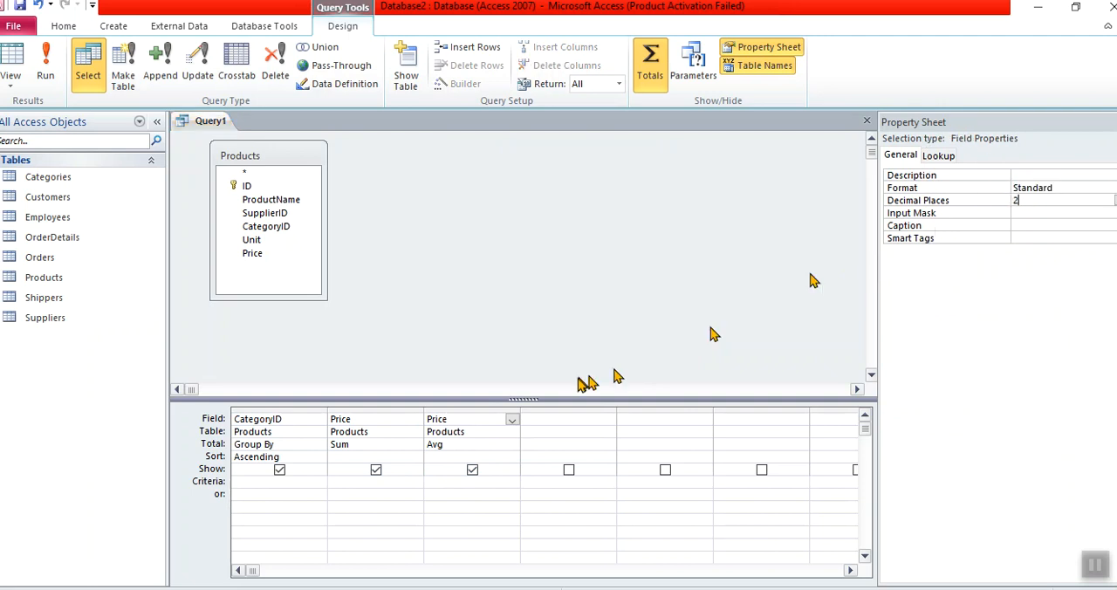
- Add a third Price field to the query design with the Count total function
left_click(563, 415)
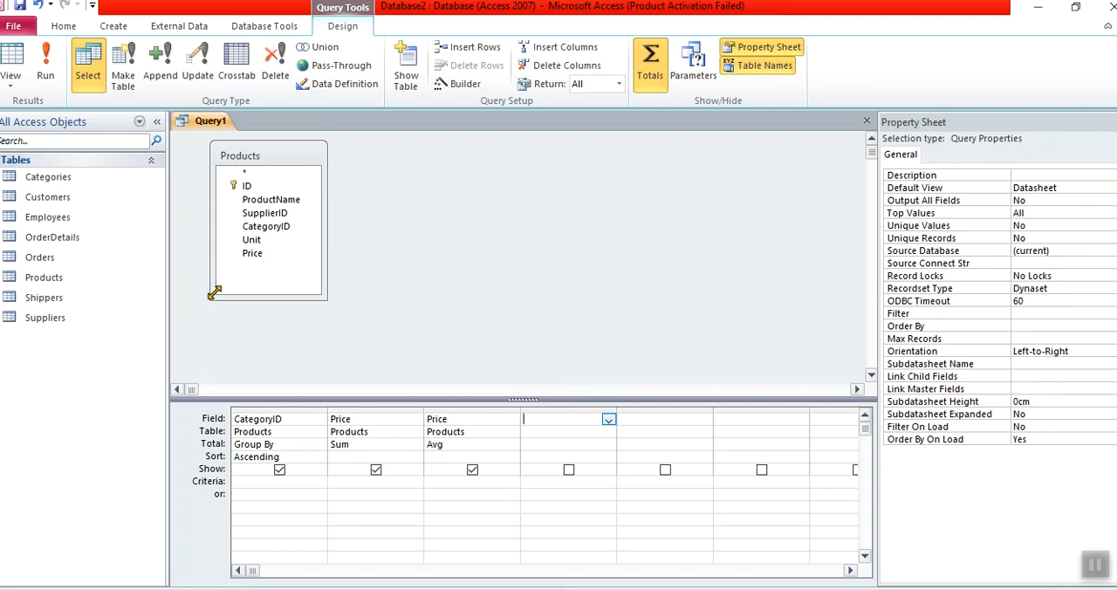
left_click(259, 253)
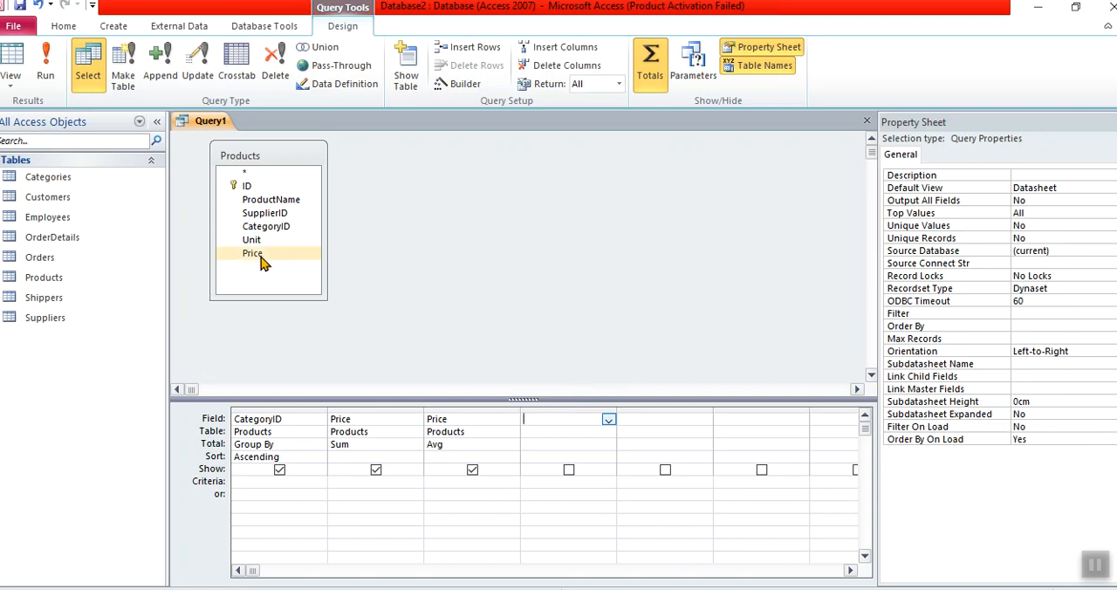
double_click(260, 255)
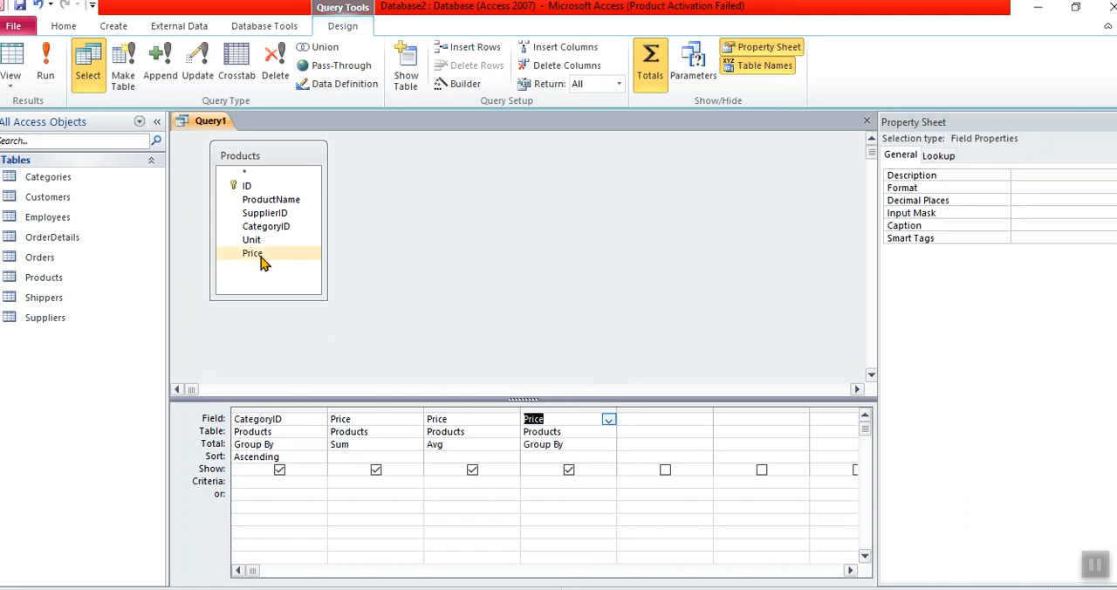
left_click(609, 444)
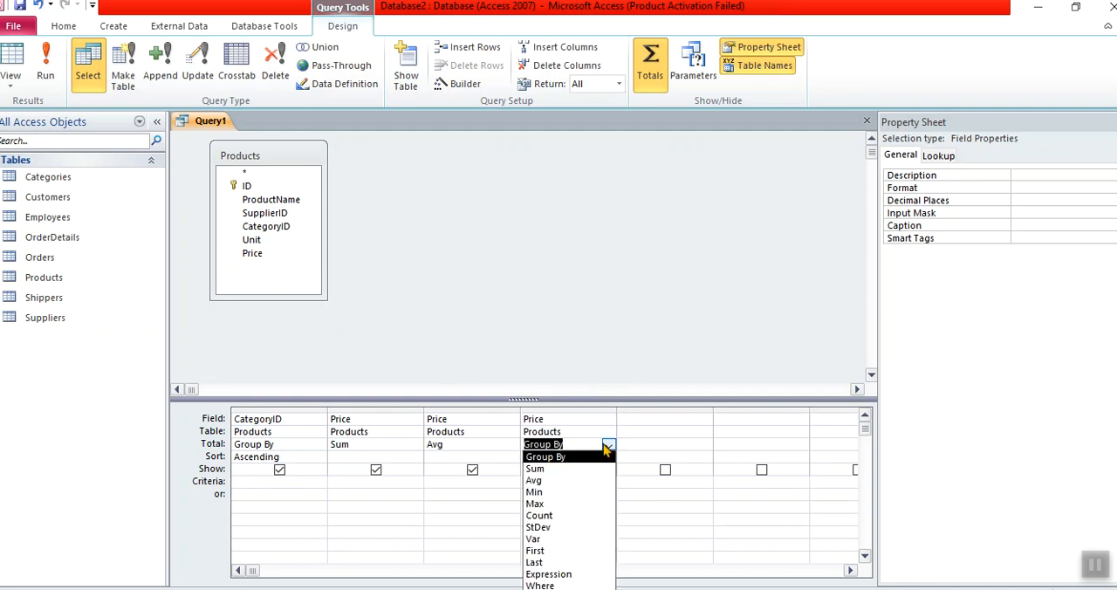
left_click(564, 515)
- Add a fourth Price field to the query design with the Min total function
double_click(273, 259)
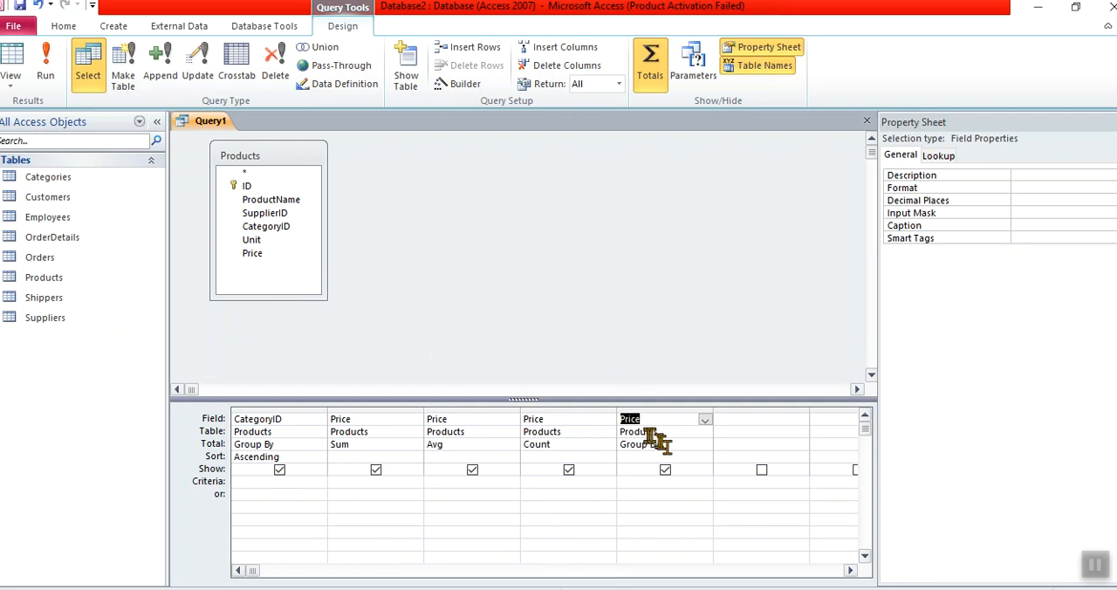
left_click(673, 446)
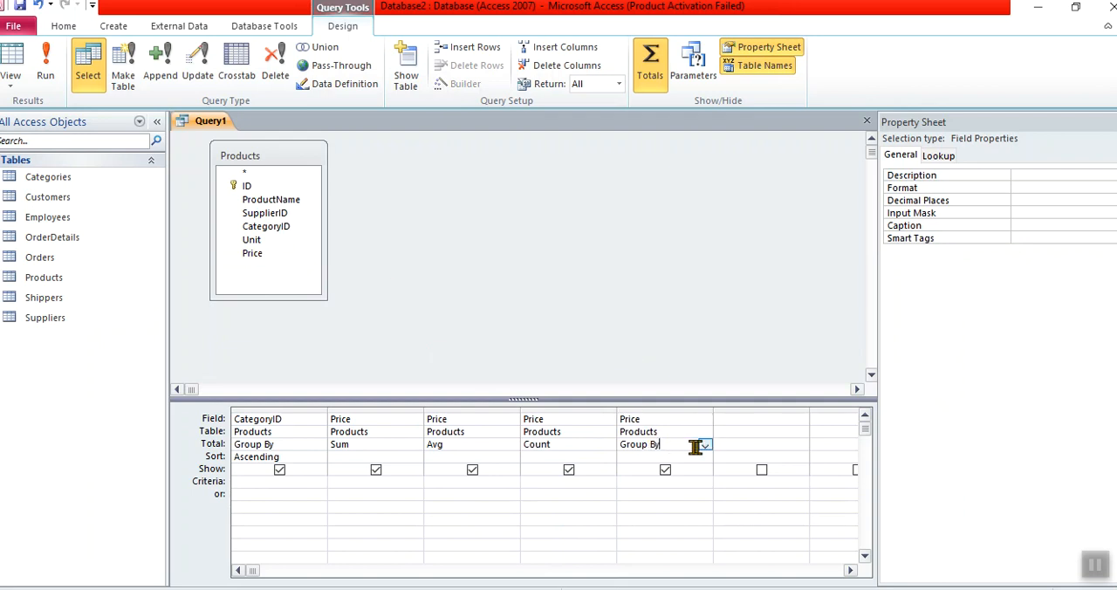
left_click(704, 446)
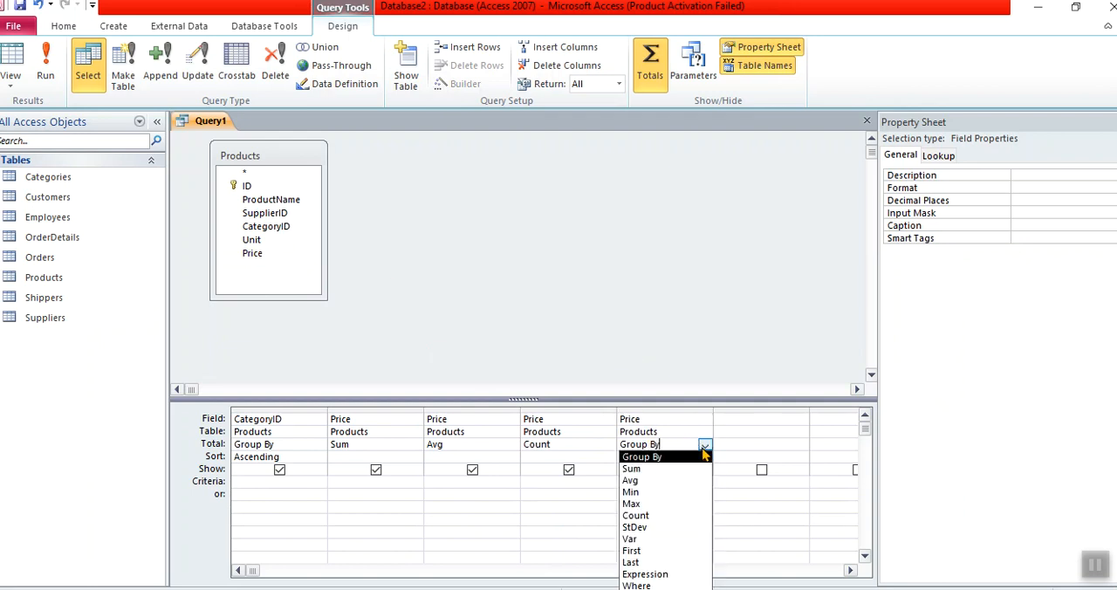
left_click(668, 491)
- Add a fifth Price field in the next empty column, also with the Min total function
left_click(723, 420)
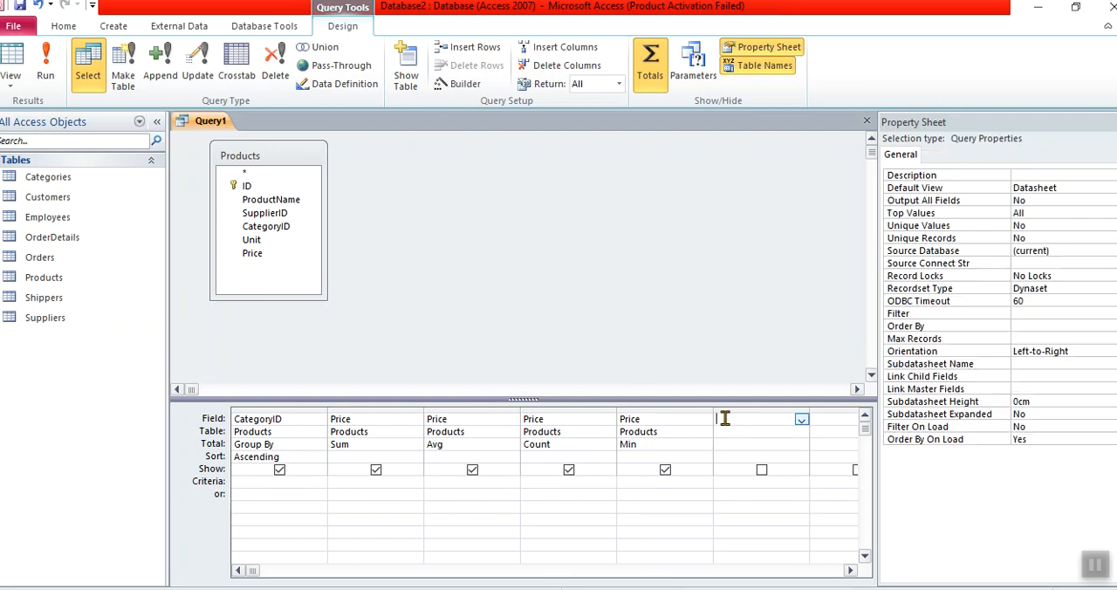
double_click(270, 264)
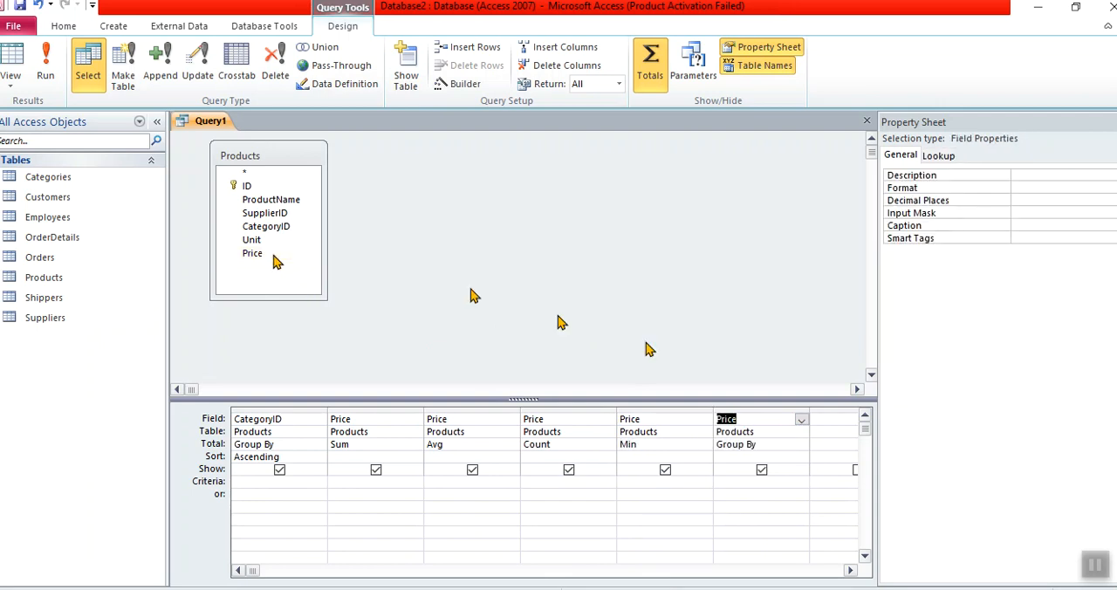
left_click(800, 446)
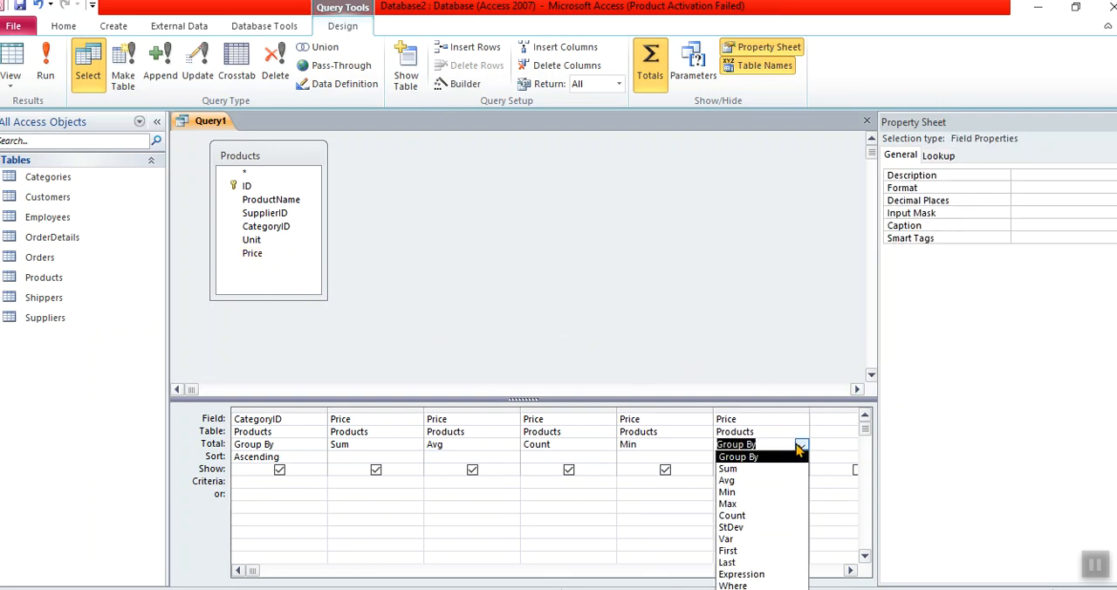
left_click(754, 493)
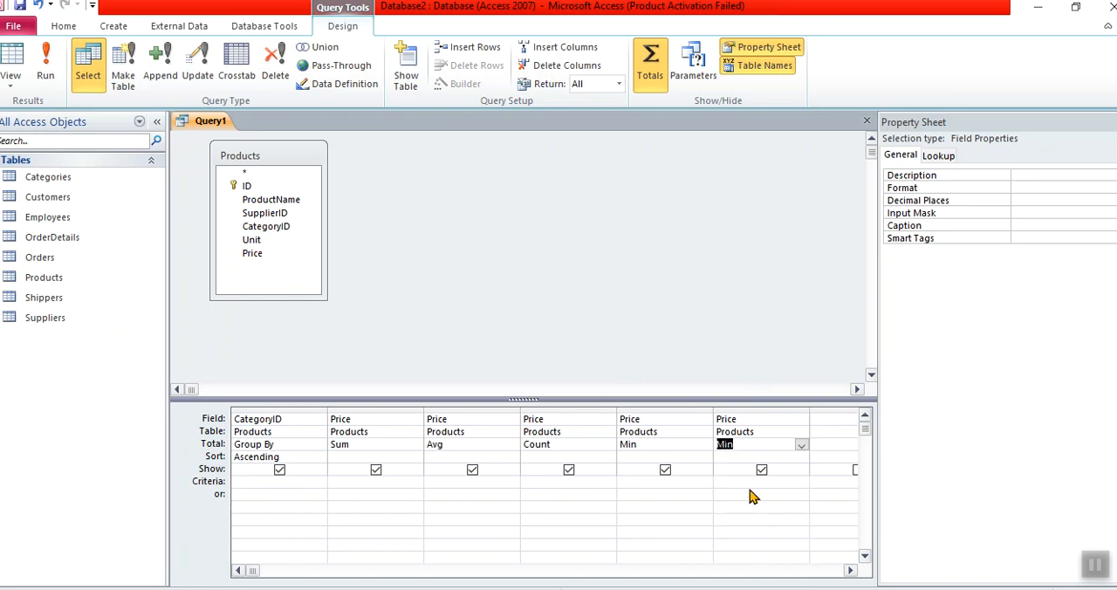
- Run the query to review the price sum, average, count and minimum for each category, and return to design view
left_click(367, 444)
left_click(443, 445)
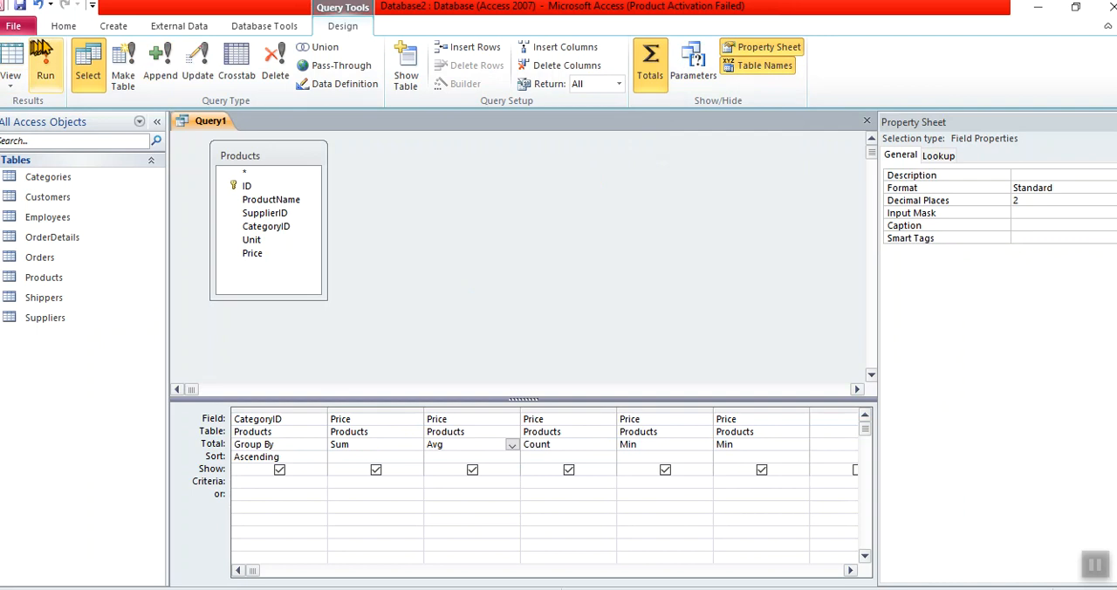
left_click(45, 63)
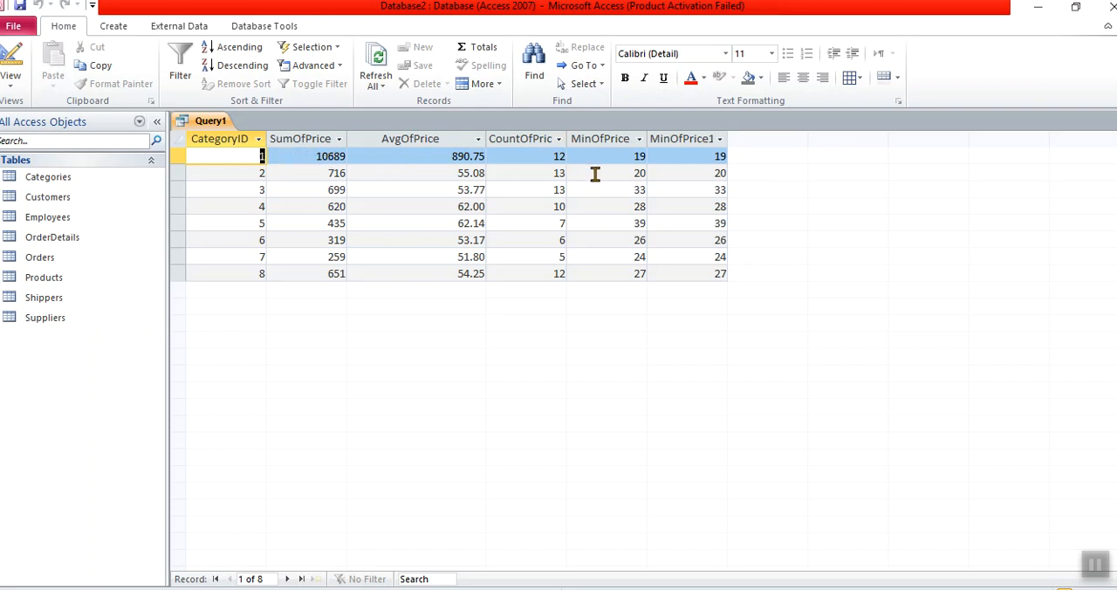
left_click(16, 56)
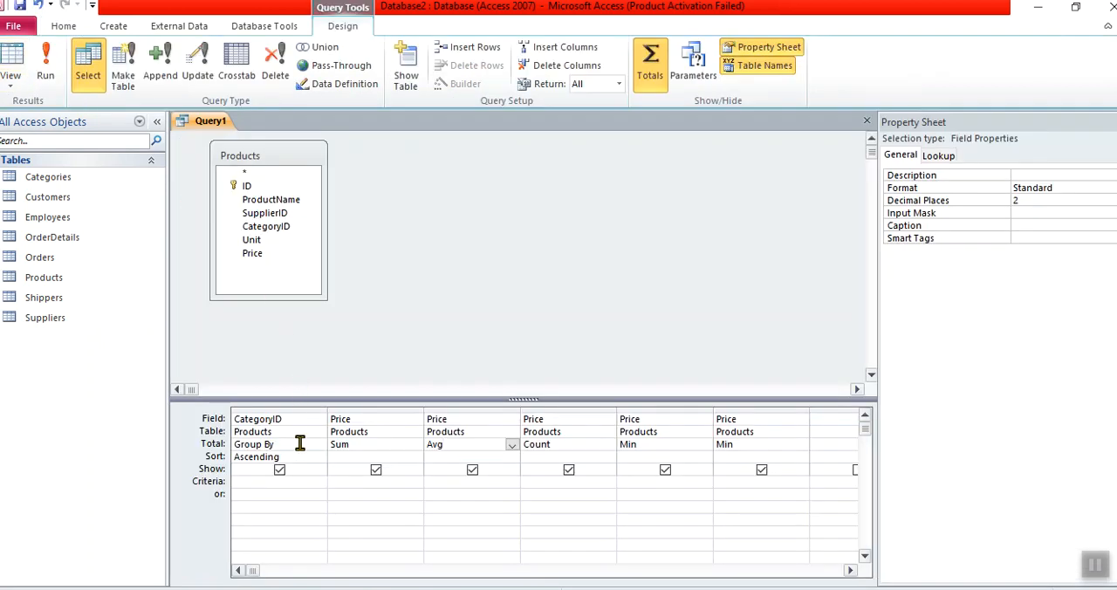
- Replace the CategoryID field with SupplierID in the first column of the query's design grid
left_click(293, 407)
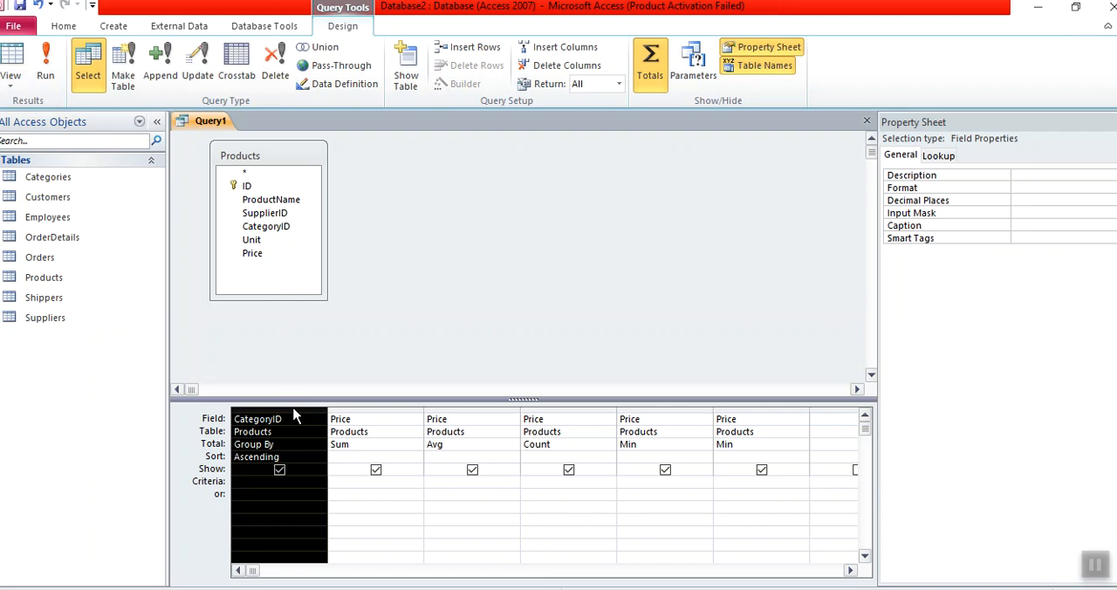
key("Delete")
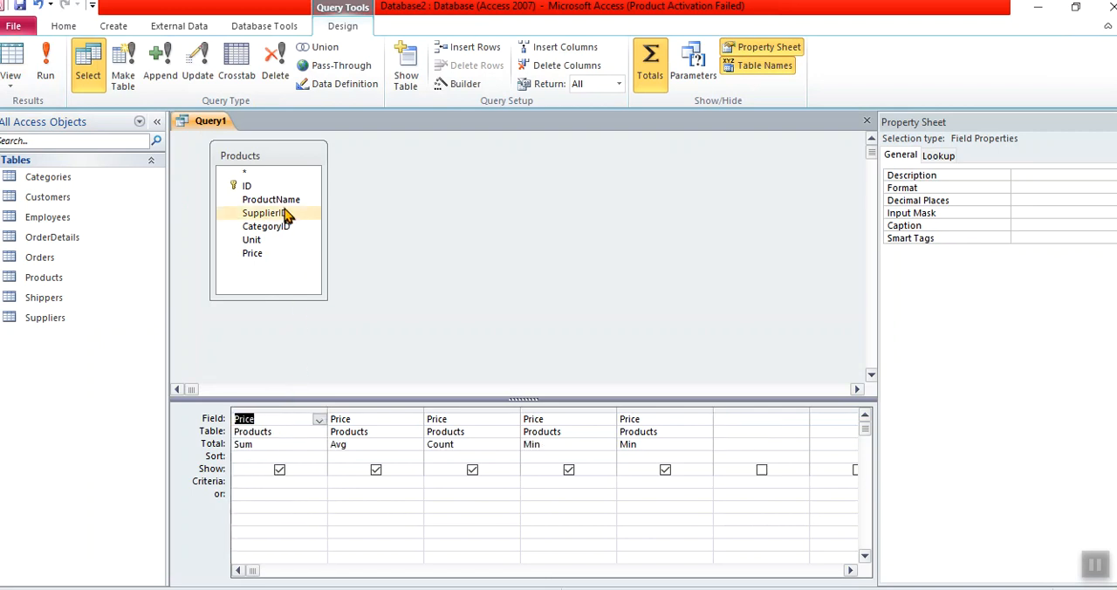
left_click_drag(285, 216, 268, 414)
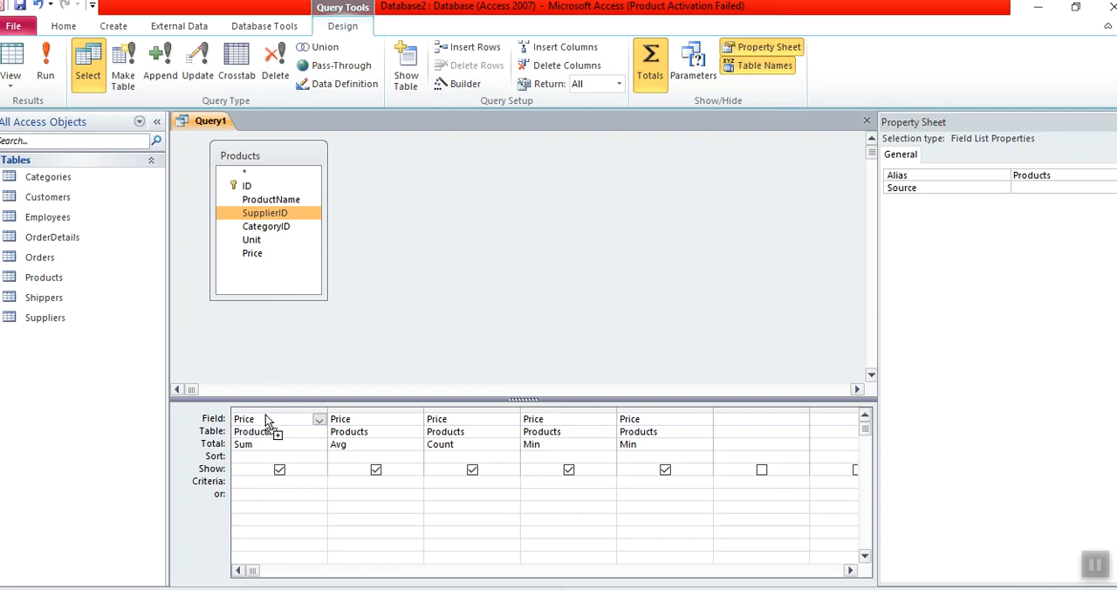
- Place SupplierID as the Group By column ahead of the Price columns and check the totals of the first three columns
left_click_drag(266, 420, 266, 419)
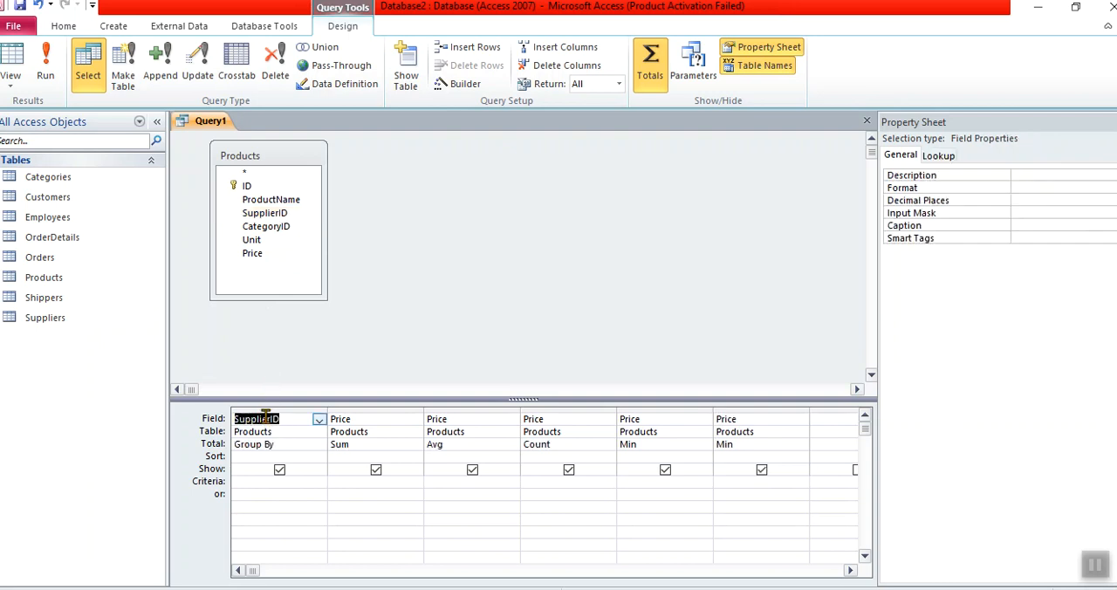
left_click(279, 447)
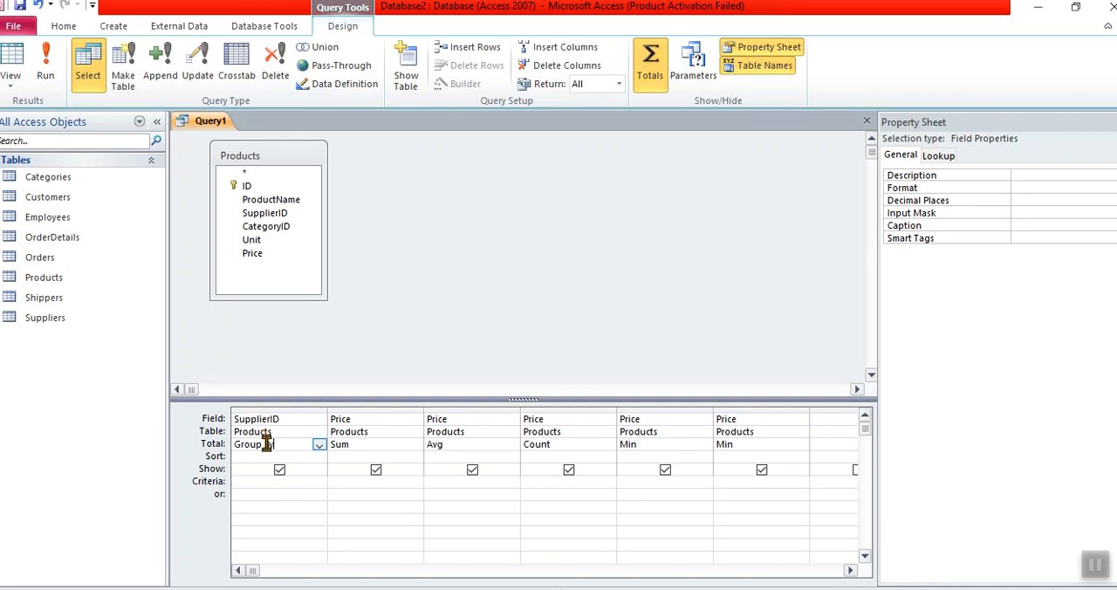
left_click(367, 446)
left_click(487, 446)
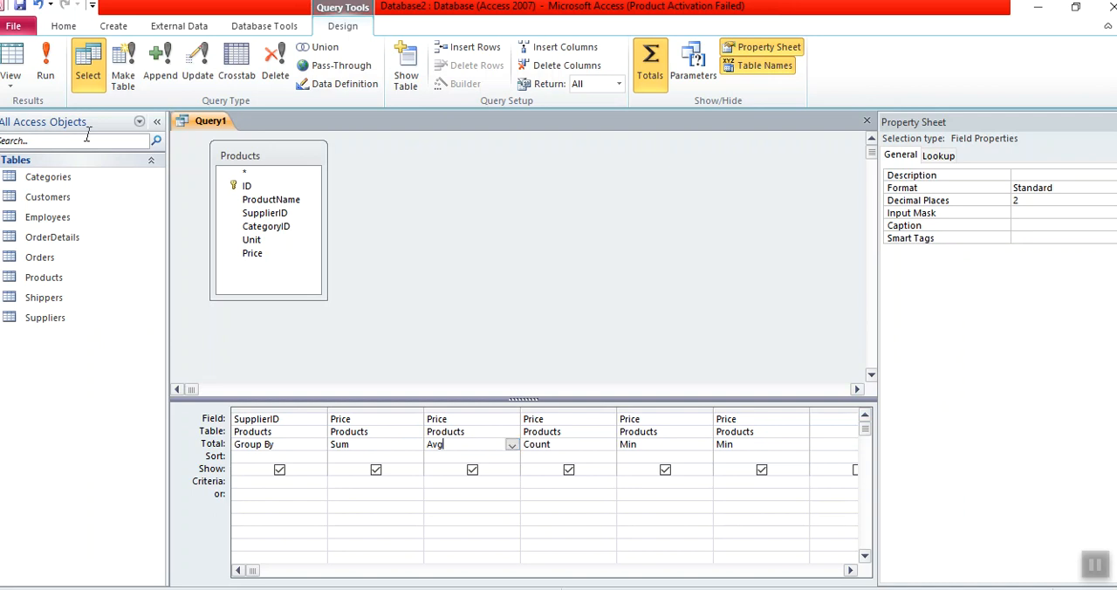
- Run the query to review the price totals and product counts for each supplier, and return to design view
left_click(46, 66)
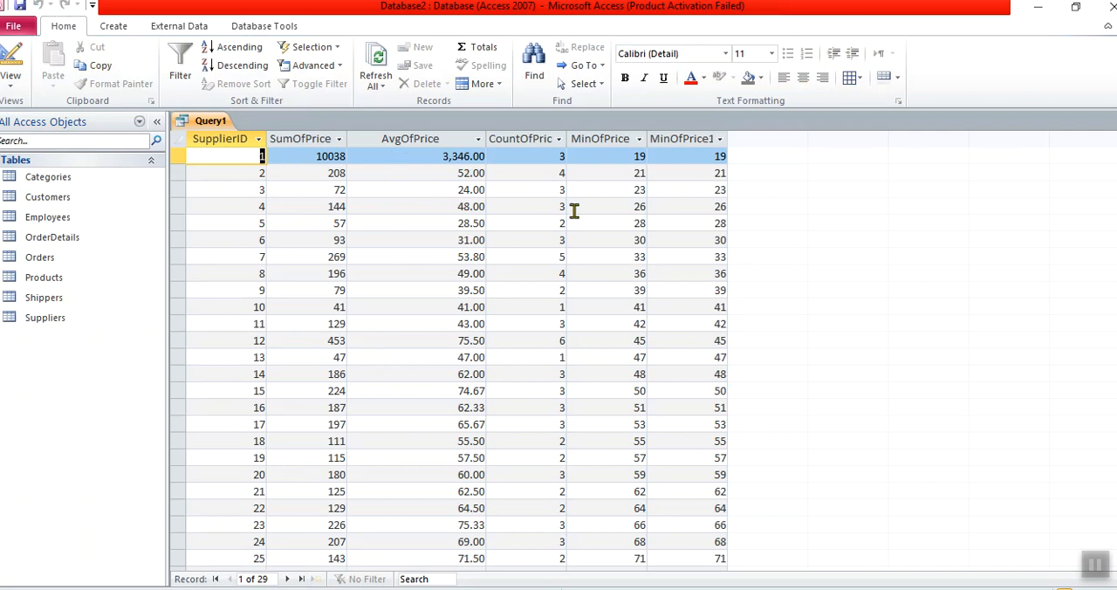
left_click(550, 154)
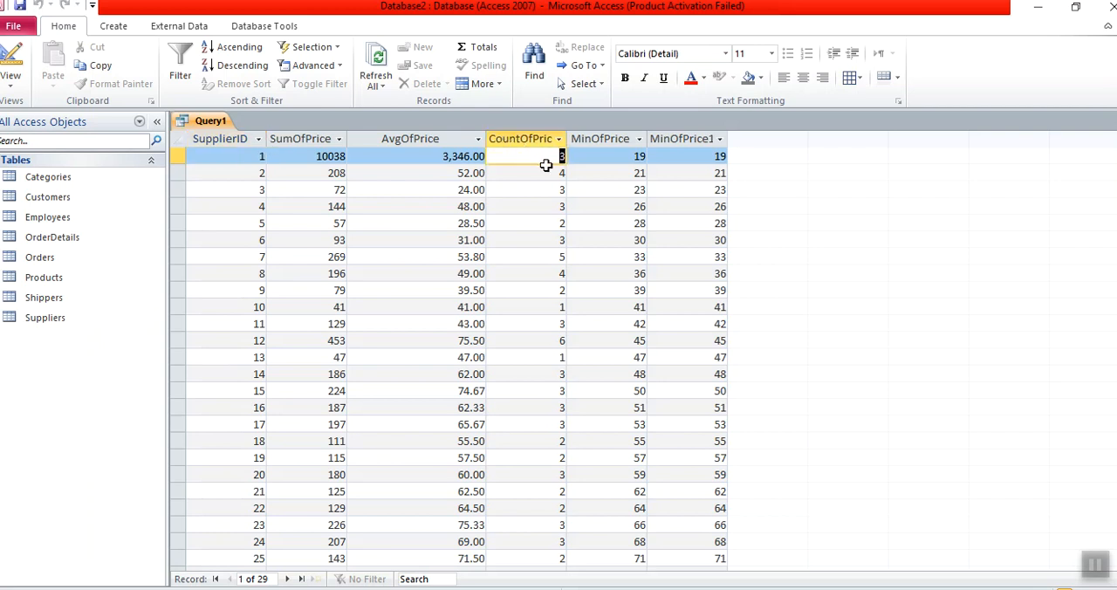
left_click(549, 176)
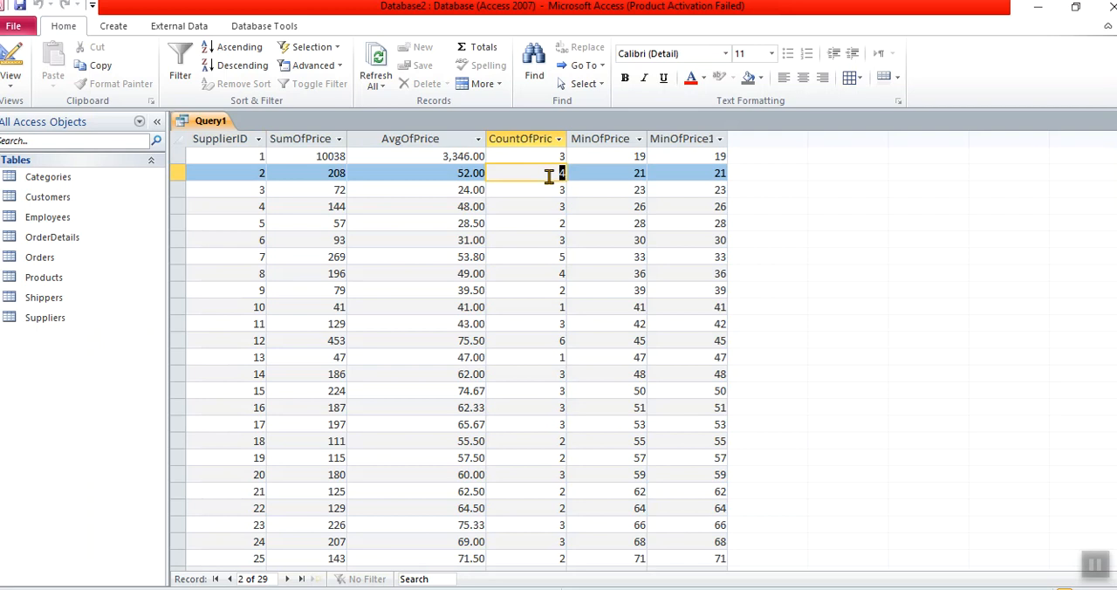
left_click(13, 57)
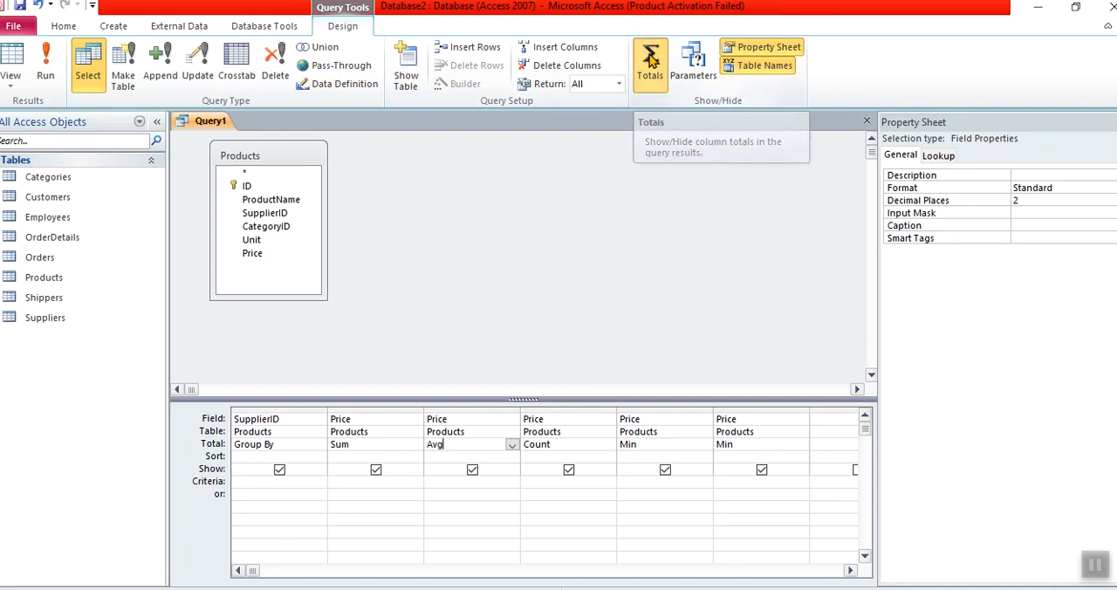
- Hide and show again the query grid's Total row and the property sheet
left_click(650, 59)
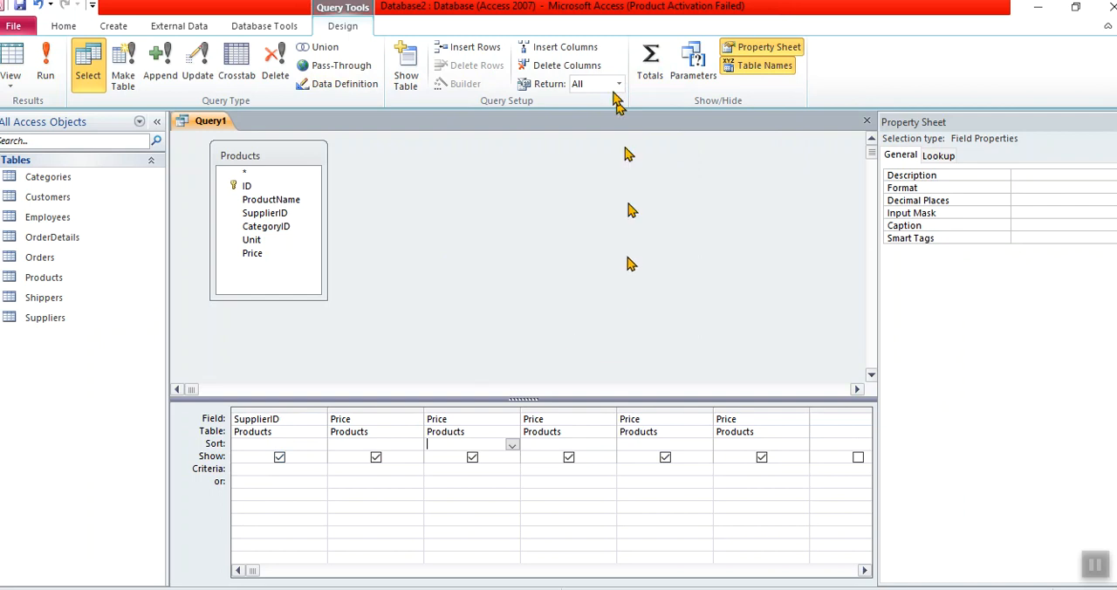
left_click(661, 83)
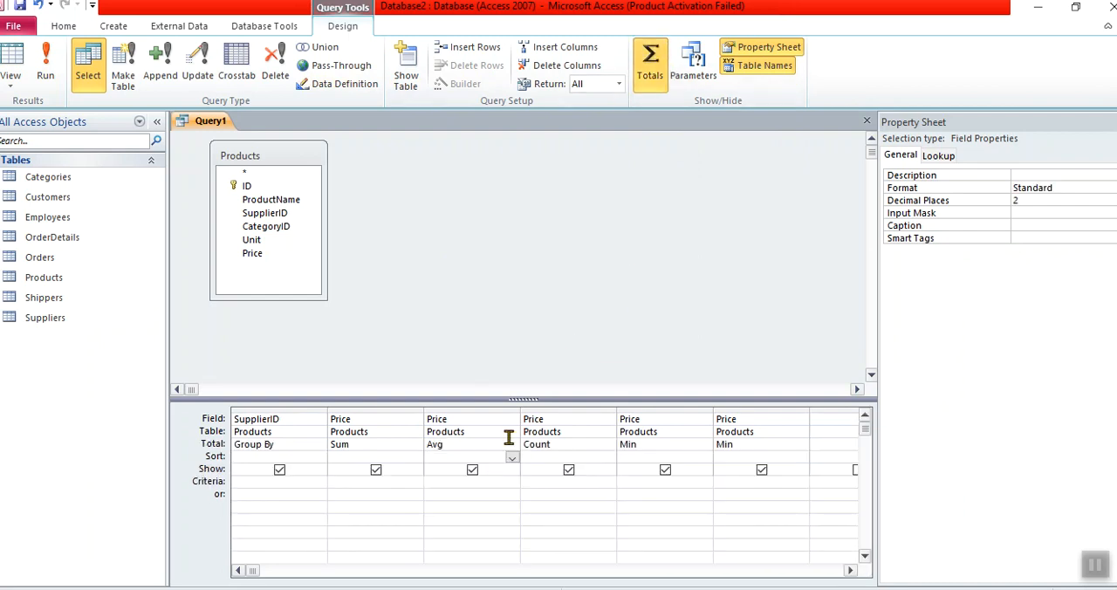
left_click(781, 48)
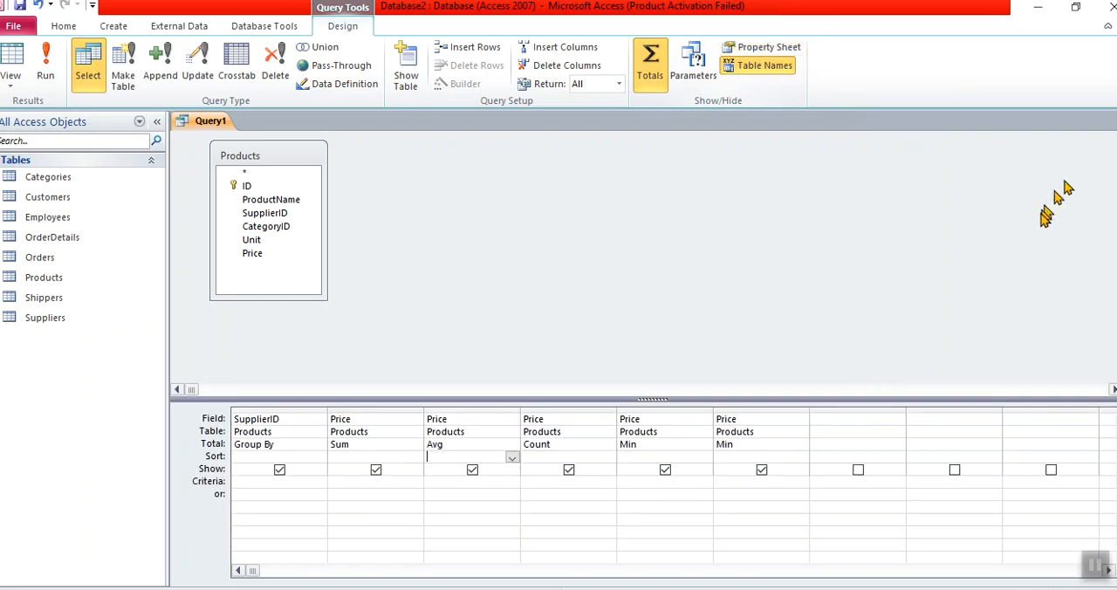
left_click(764, 53)
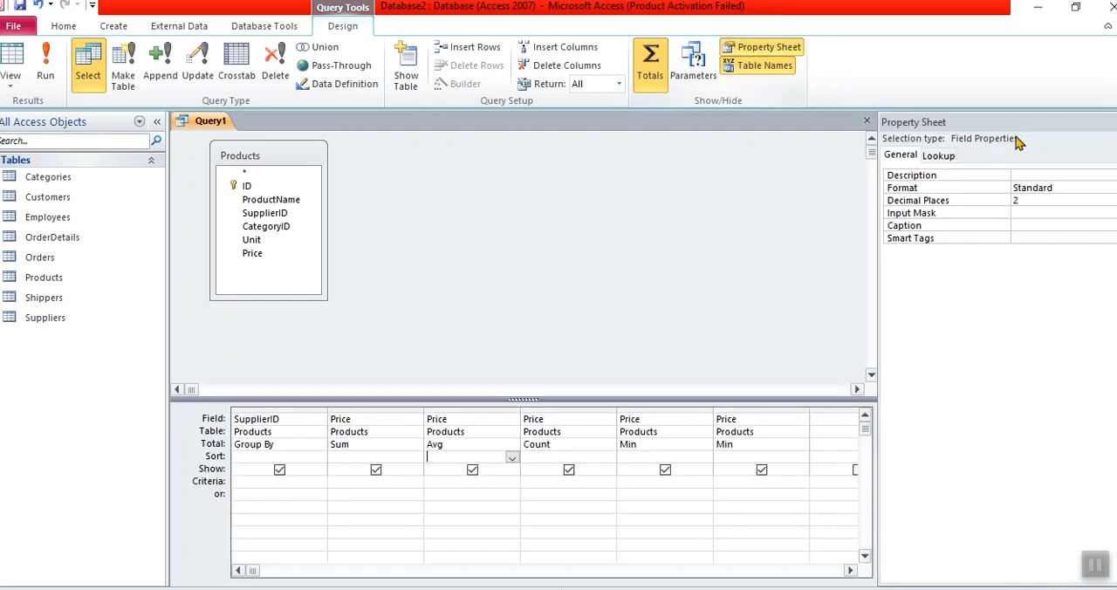
- Set the format of the Avg Price column to Percent
double_click(1032, 186)
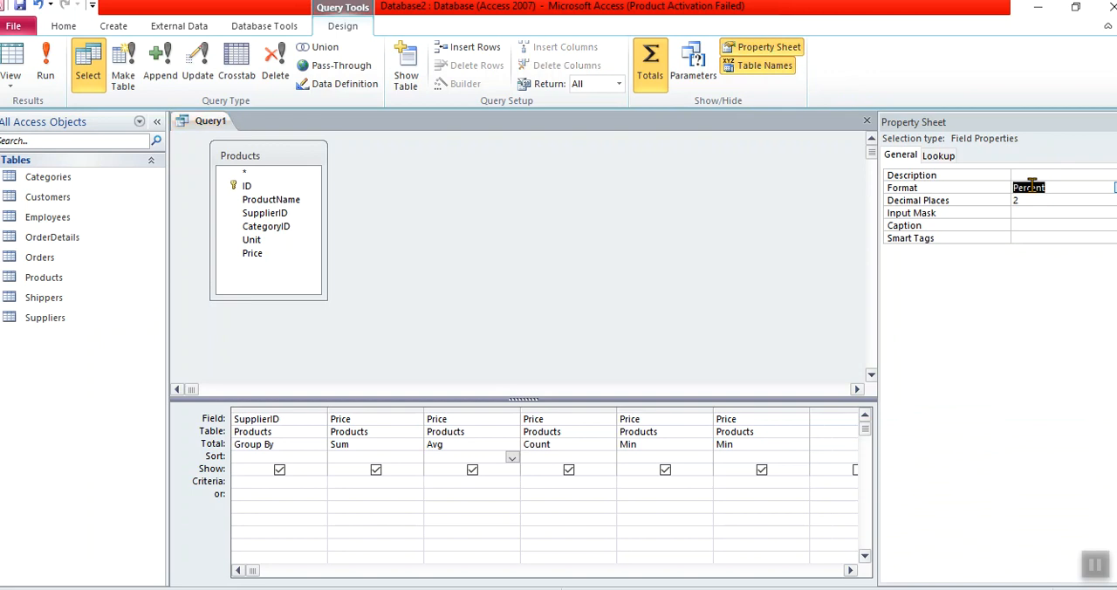
left_click(1029, 199)
left_click(289, 444)
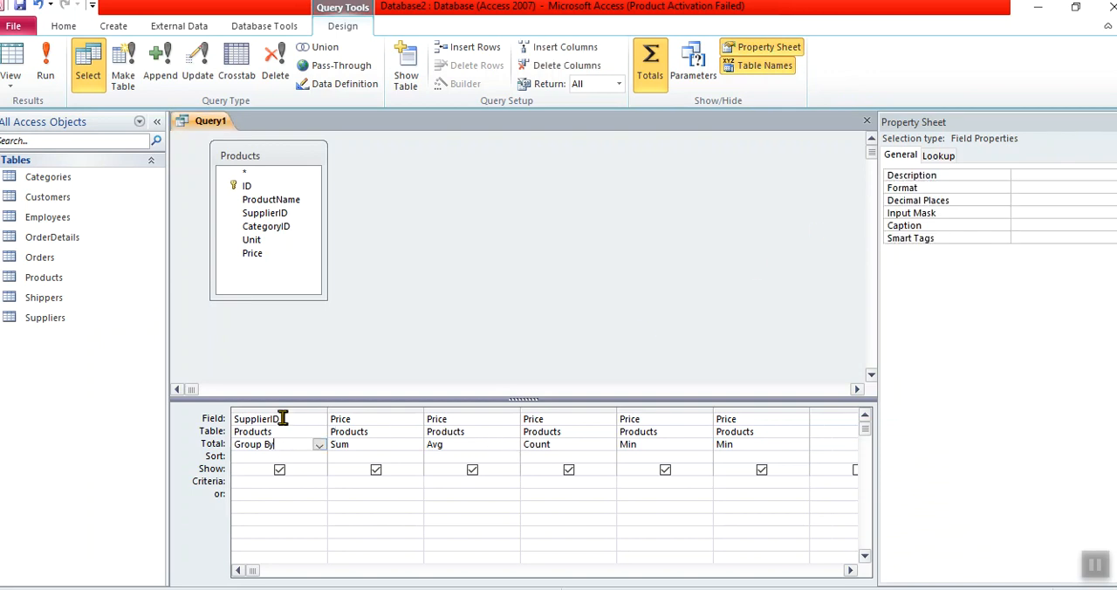
left_click(281, 407)
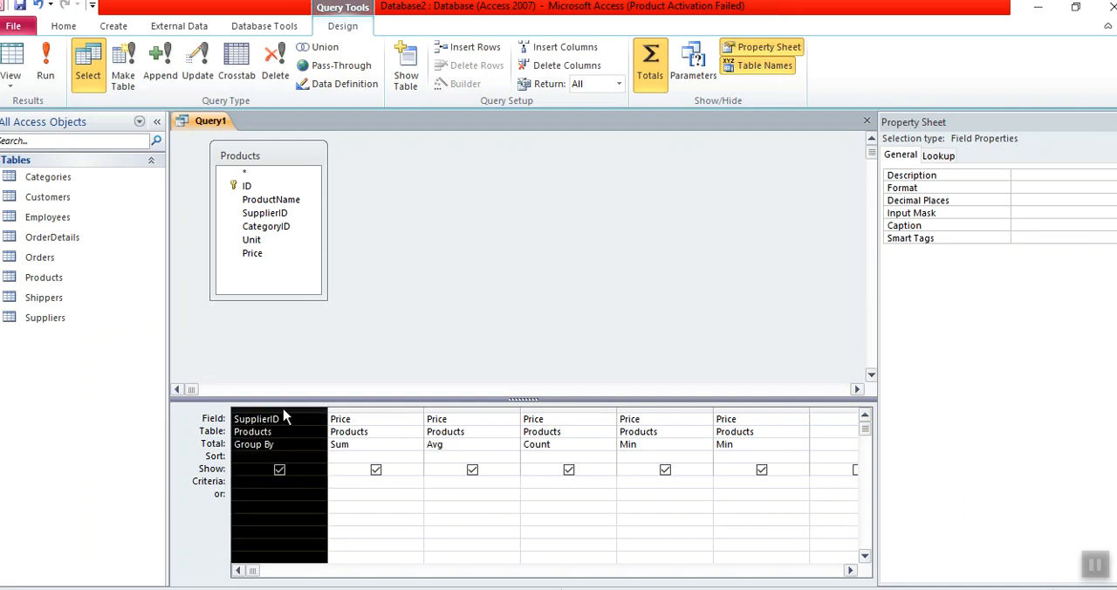
left_click(381, 445)
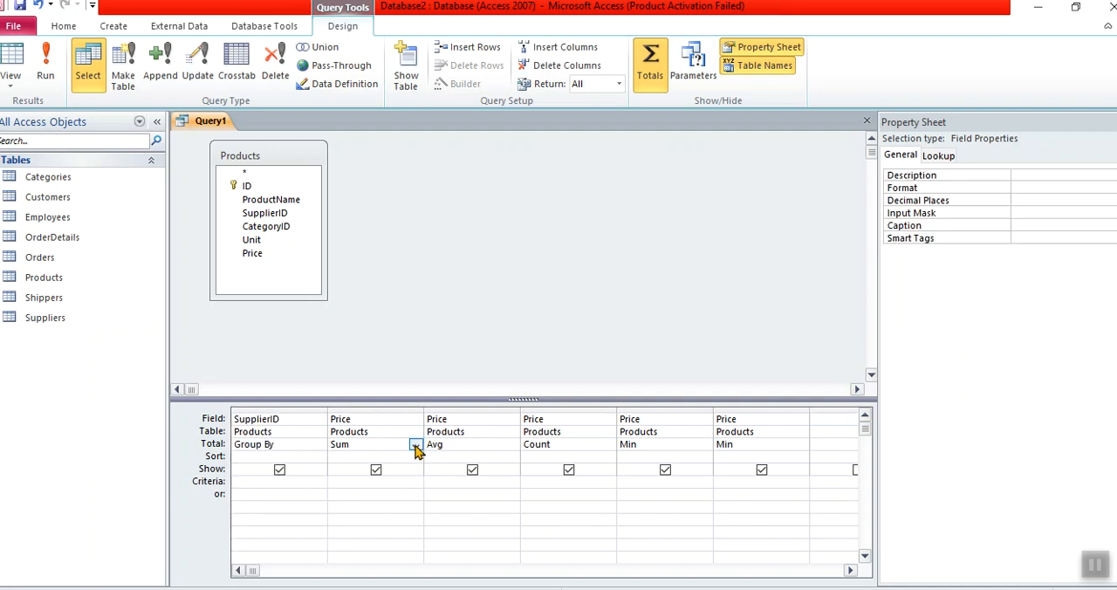
left_click(415, 445)
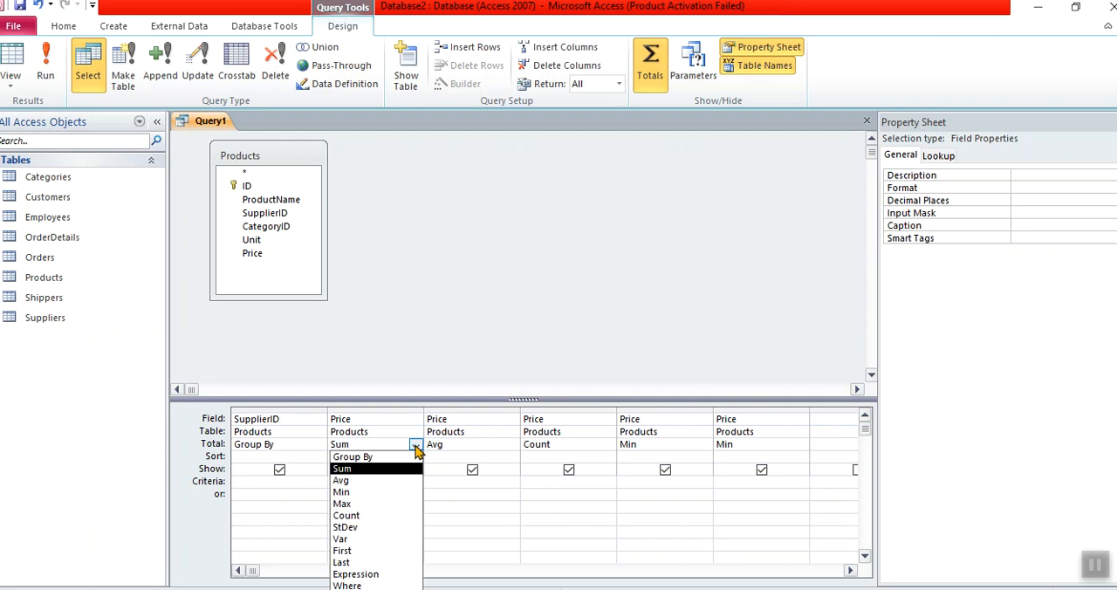
left_click(445, 255)
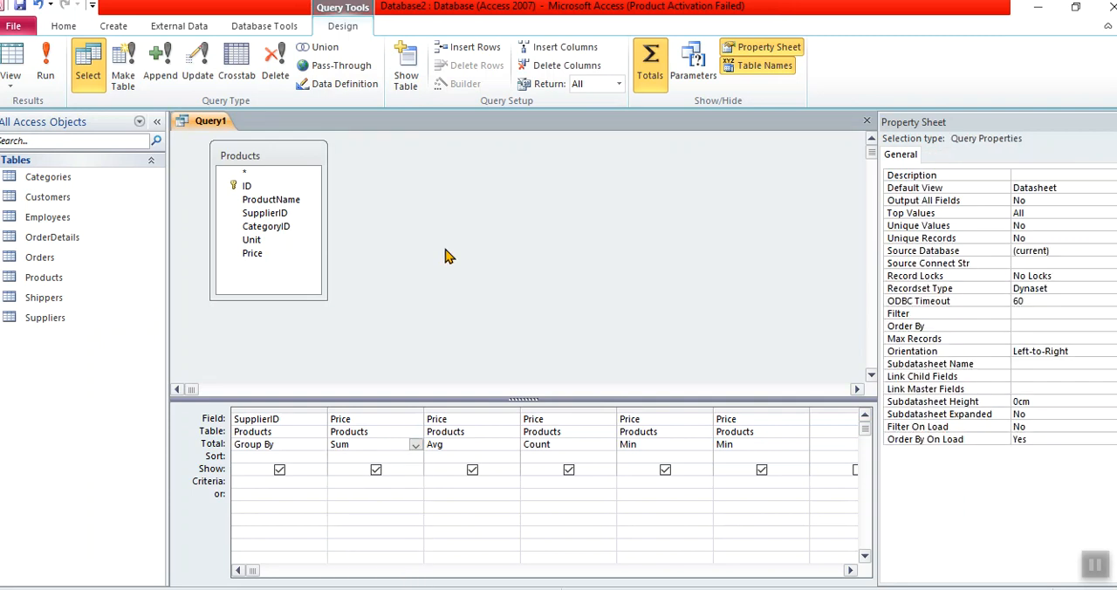